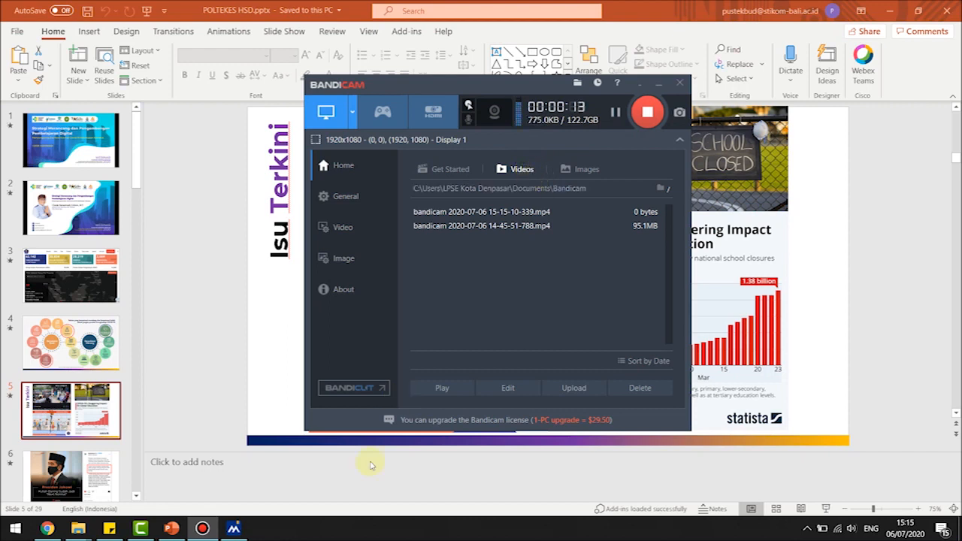
mouse_move(88, 532)
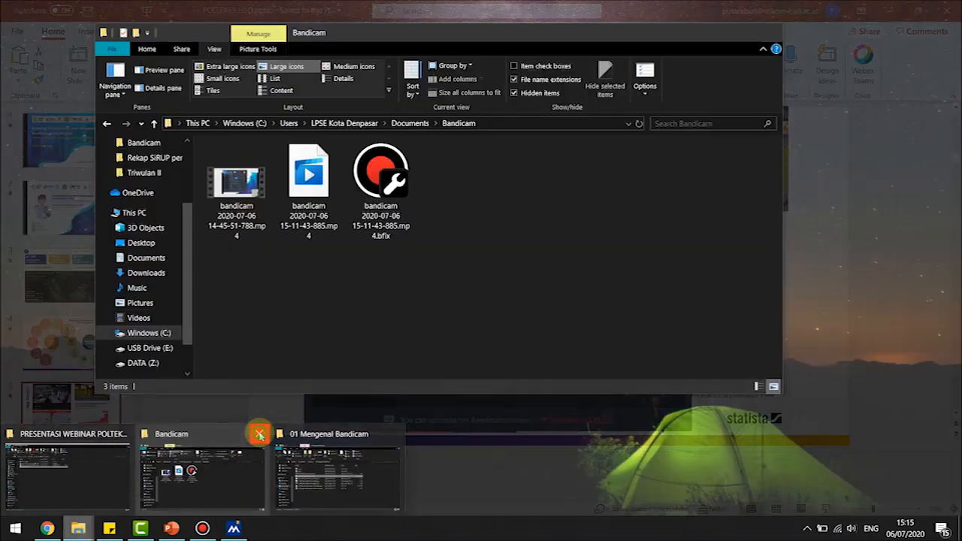
left_click(258, 434)
left_click(67, 434)
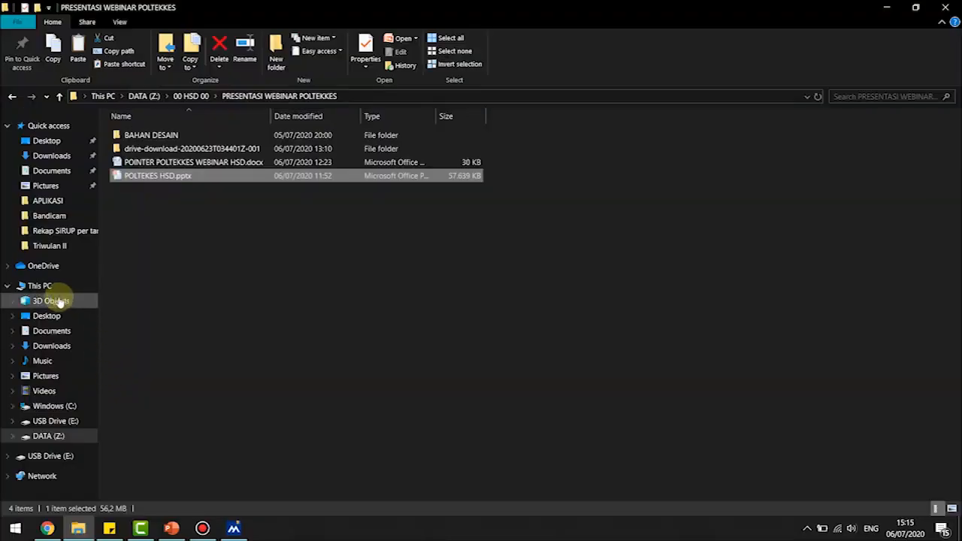
left_click(47, 332)
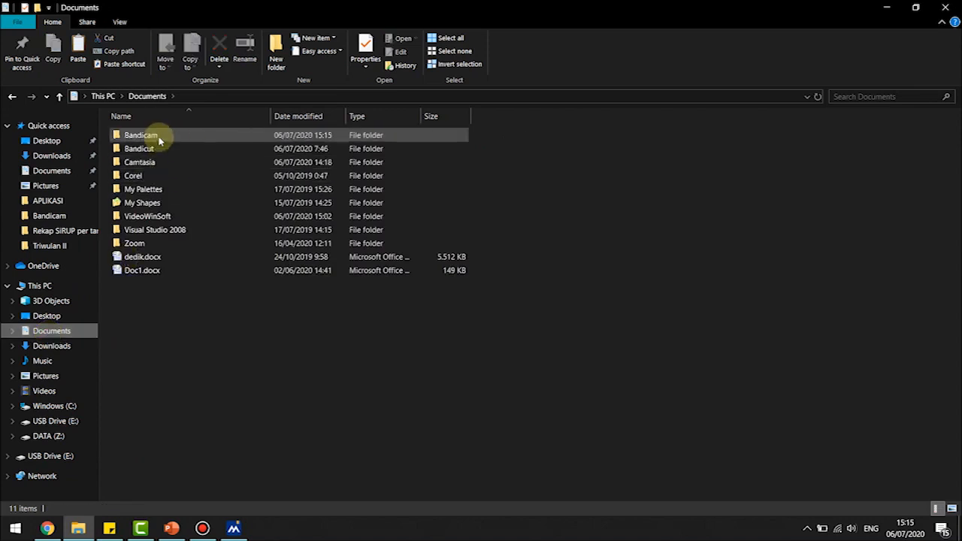
double_click(158, 141)
left_click(122, 141)
left_click(151, 165)
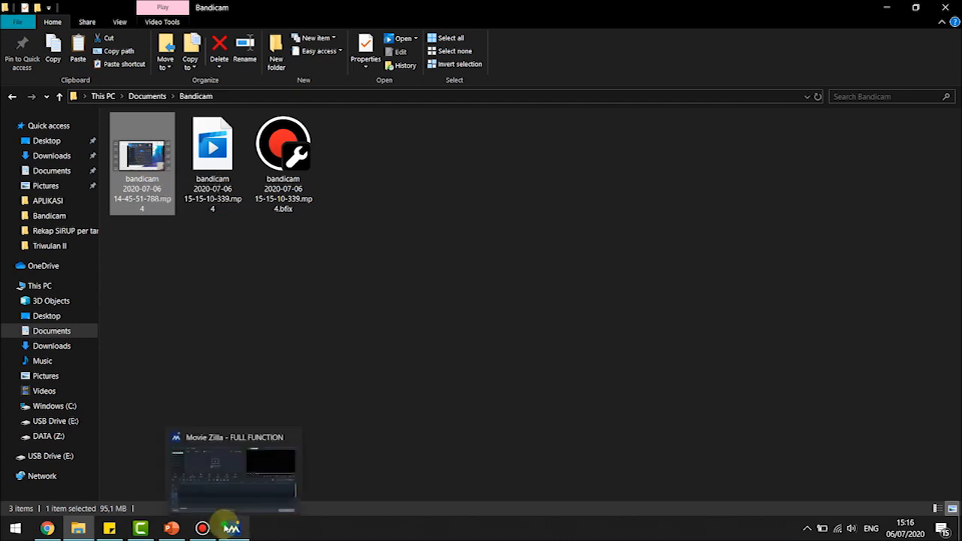
left_click(233, 528)
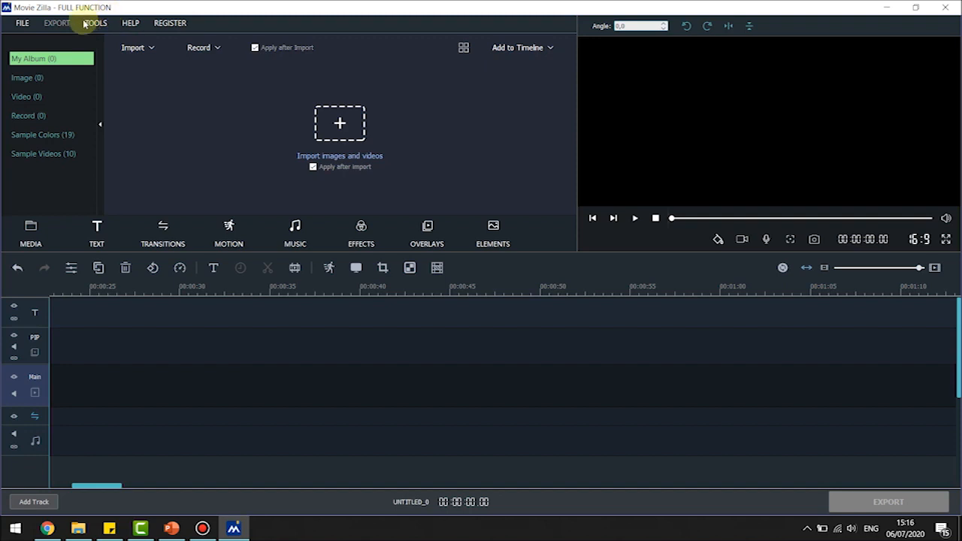
left_click(348, 136)
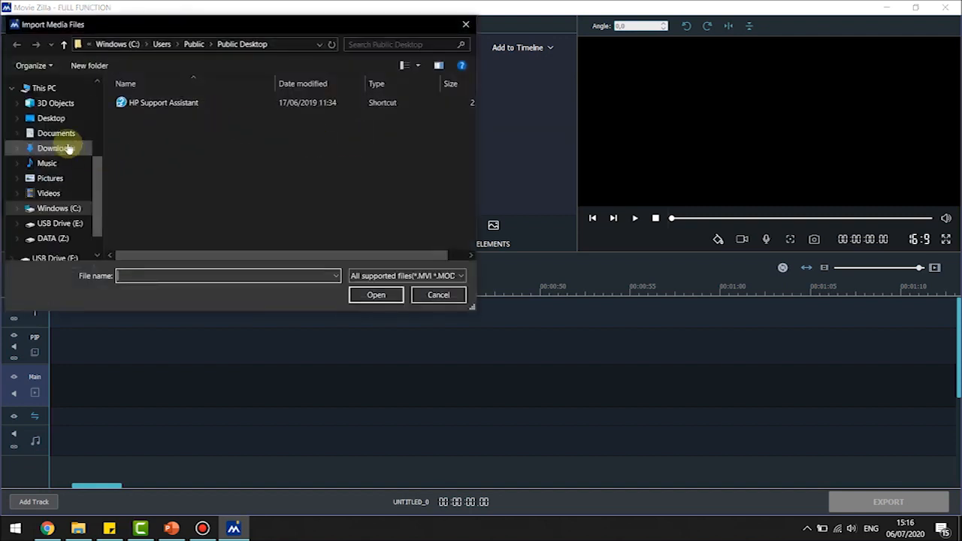
left_click(64, 136)
double_click(163, 103)
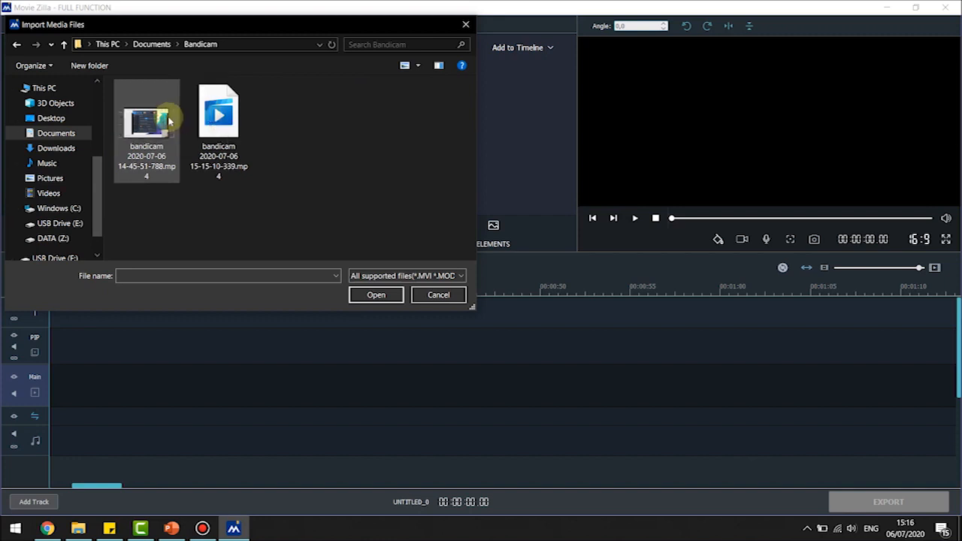
left_click(170, 120)
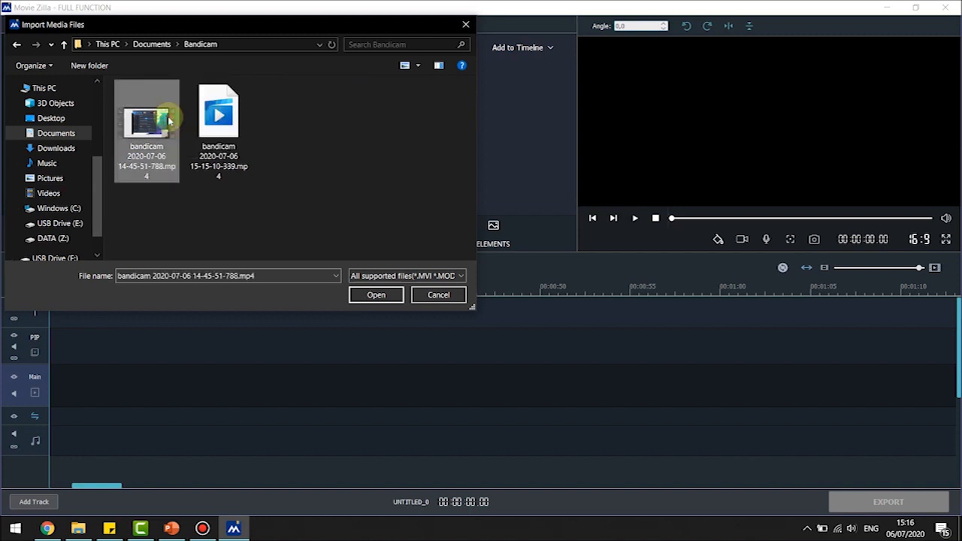
left_click(391, 296)
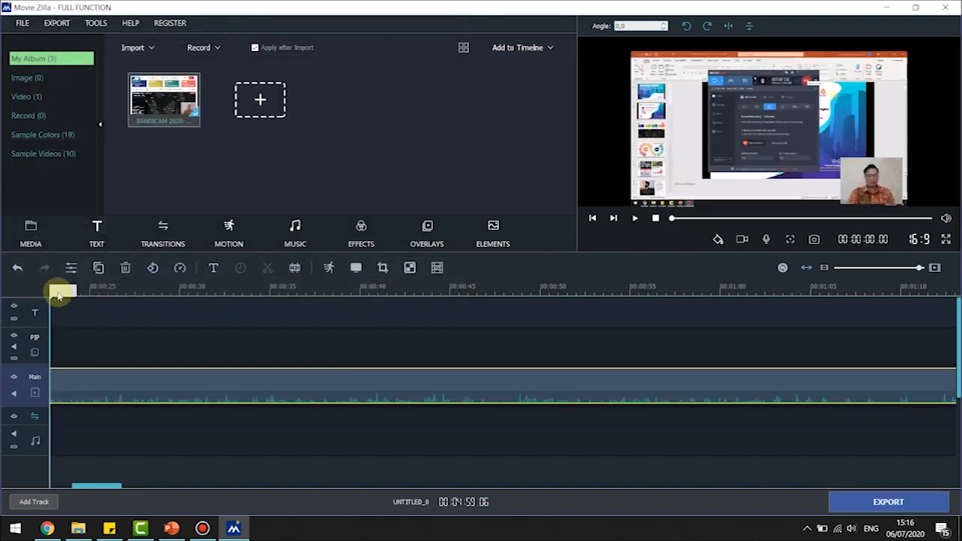
Split the main track clip at about 00:01:09, where the full-screen title slide starts, and delete the part before it
left_click_drag(56, 293, 853, 298)
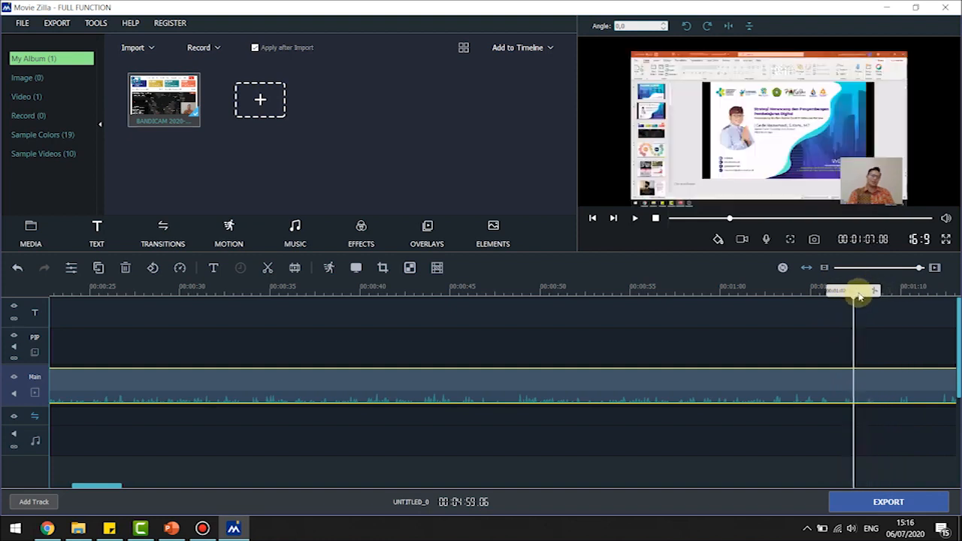
key("space")
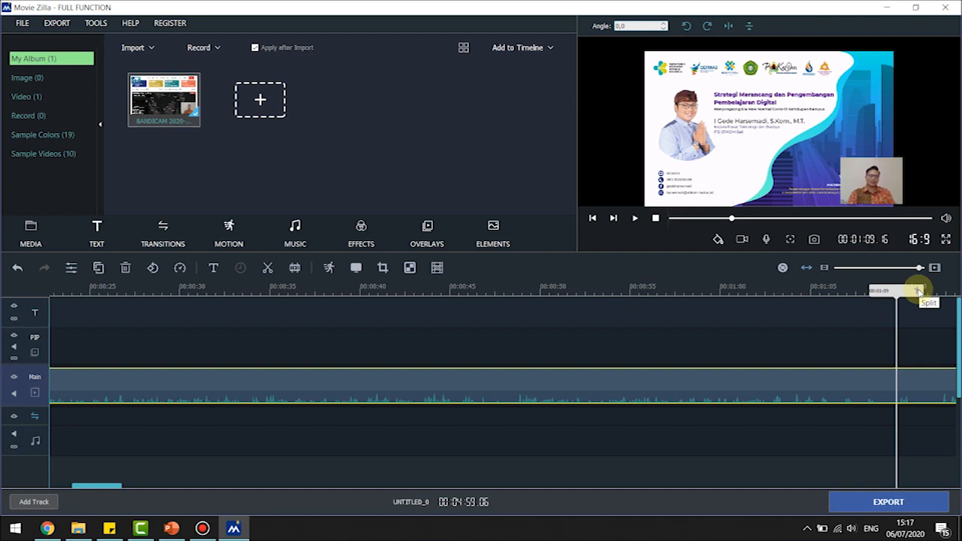
left_click(917, 292)
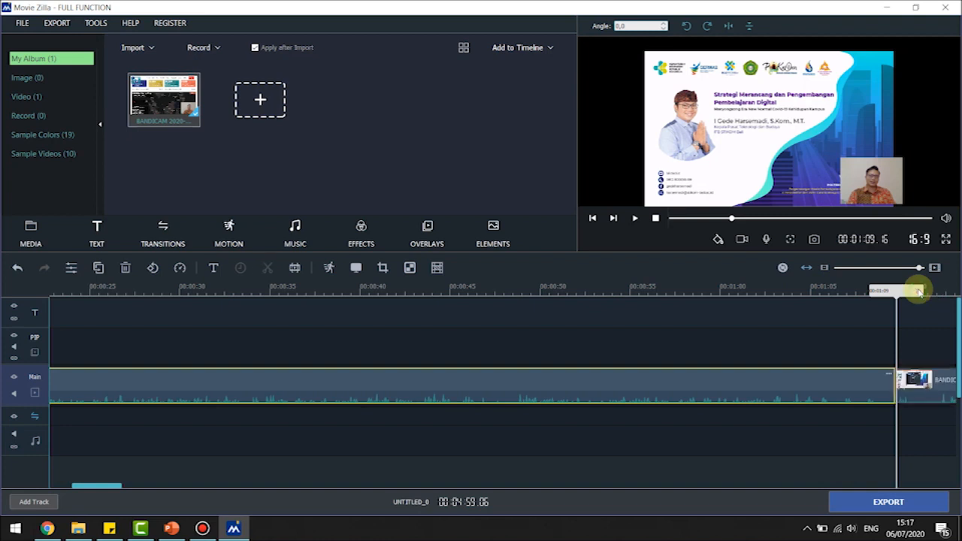
left_click(921, 391)
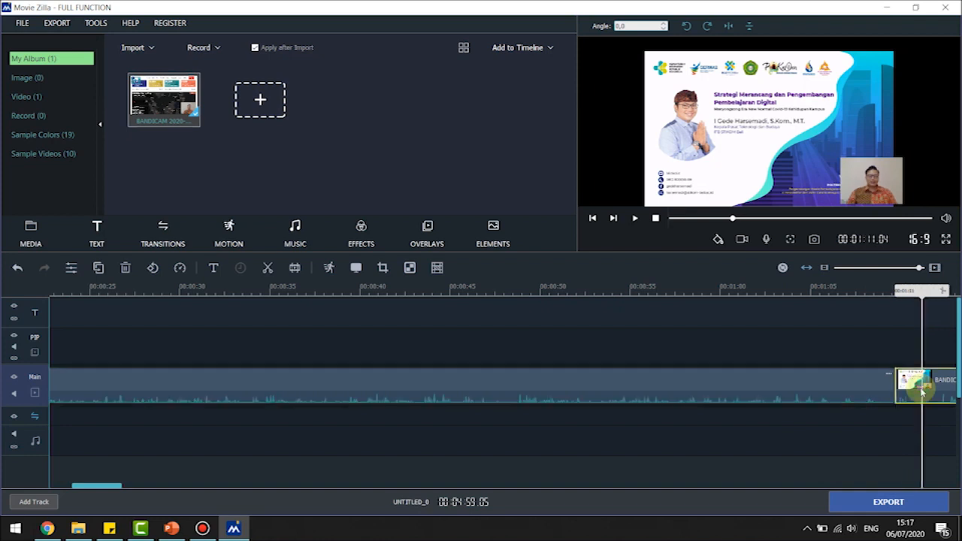
left_click(847, 394)
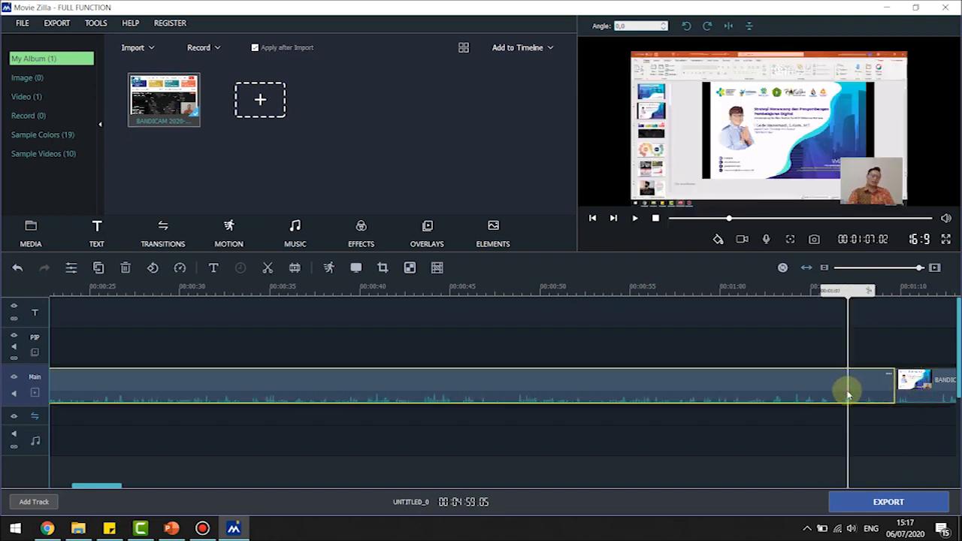
key("Delete")
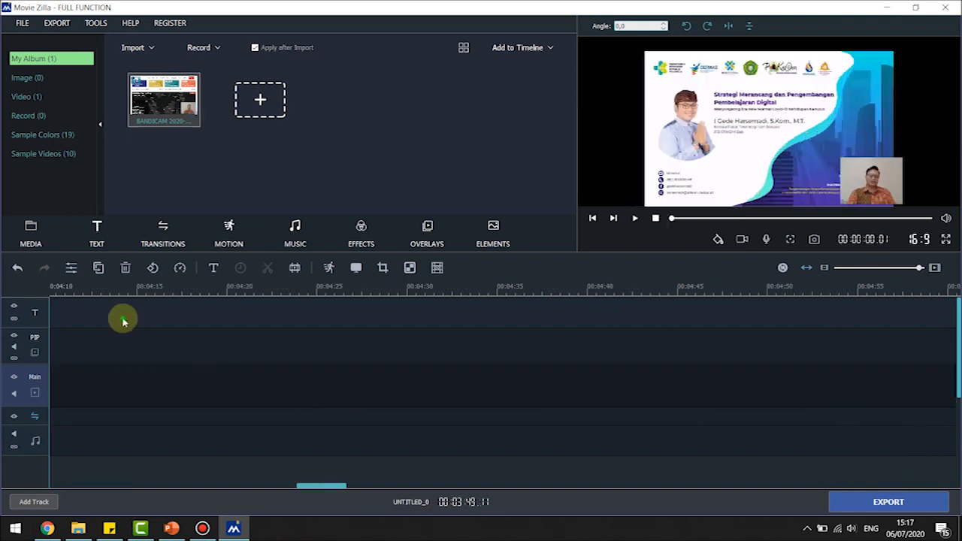
Play the first seconds of the trimmed clip to check where the speaker begins
key("space")
key("space")
key("space")
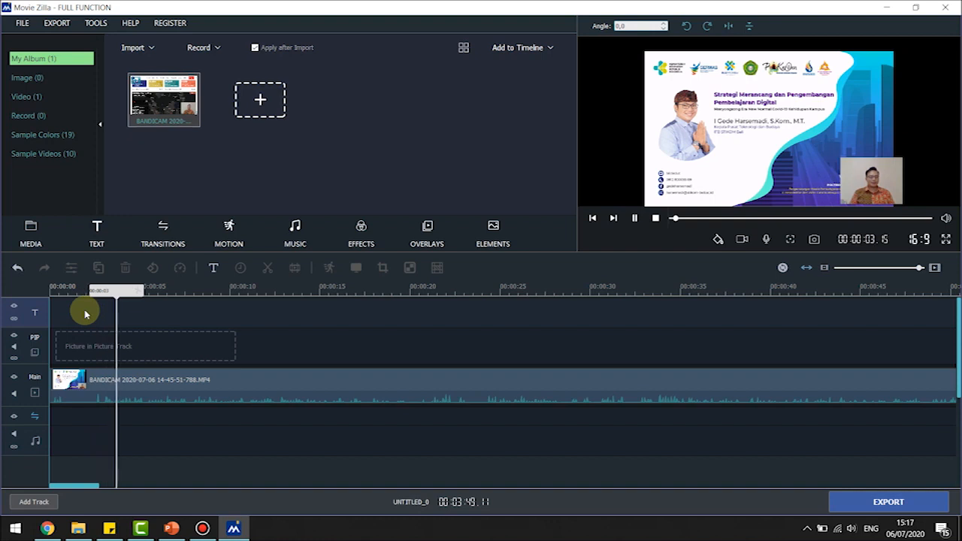
key("space")
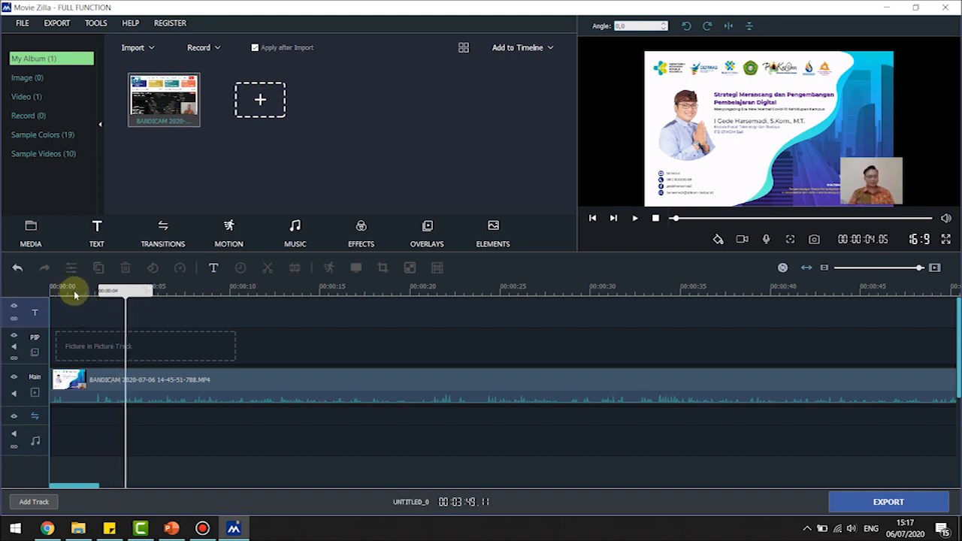
Split the clip at about 00:00:02 and delete the short opening segment before the cut
left_click(77, 293)
left_click_drag(72, 300, 80, 298)
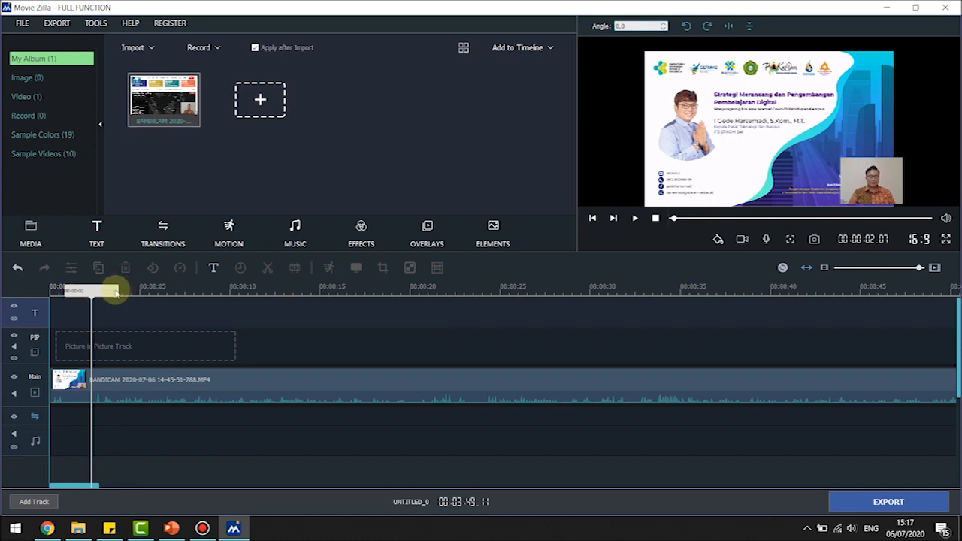
left_click(142, 379)
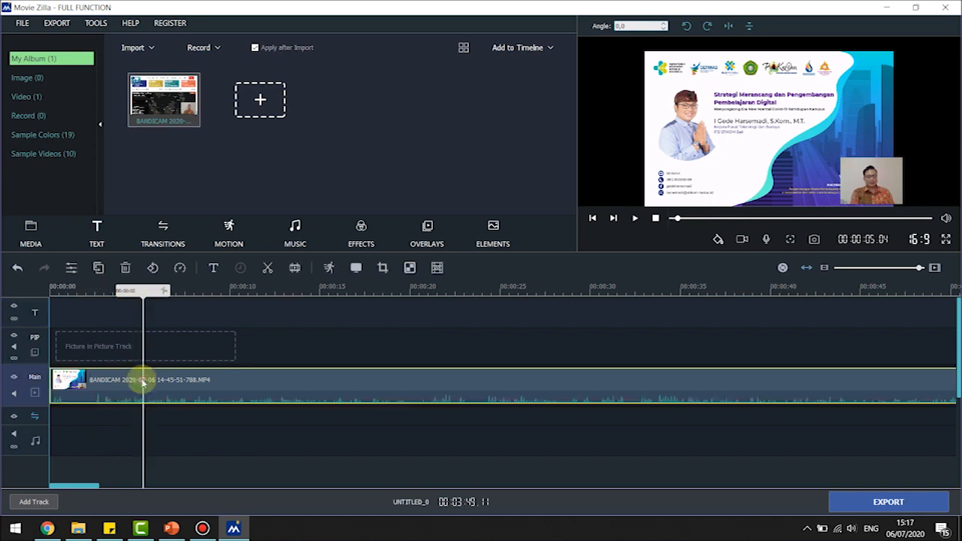
left_click(90, 295)
left_click(93, 398)
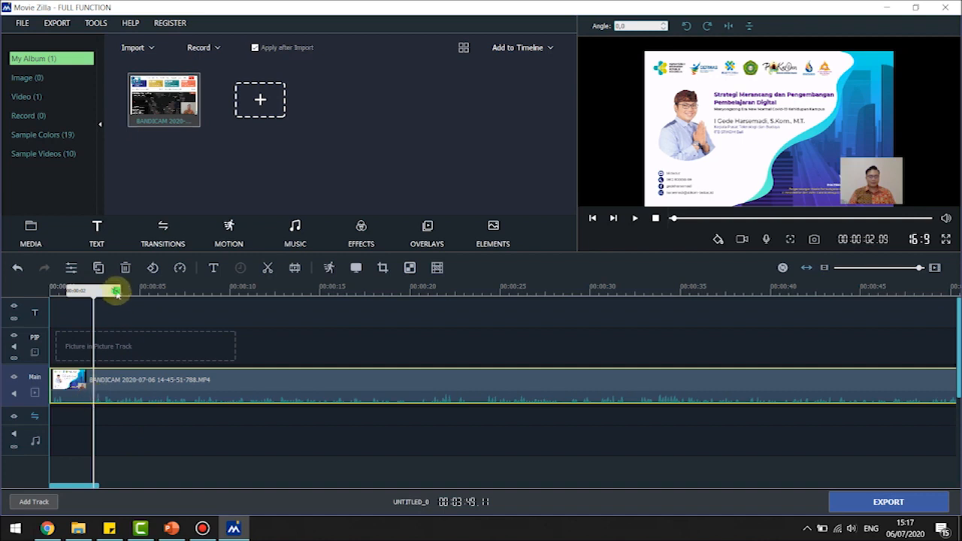
left_click(116, 292)
left_click(78, 392)
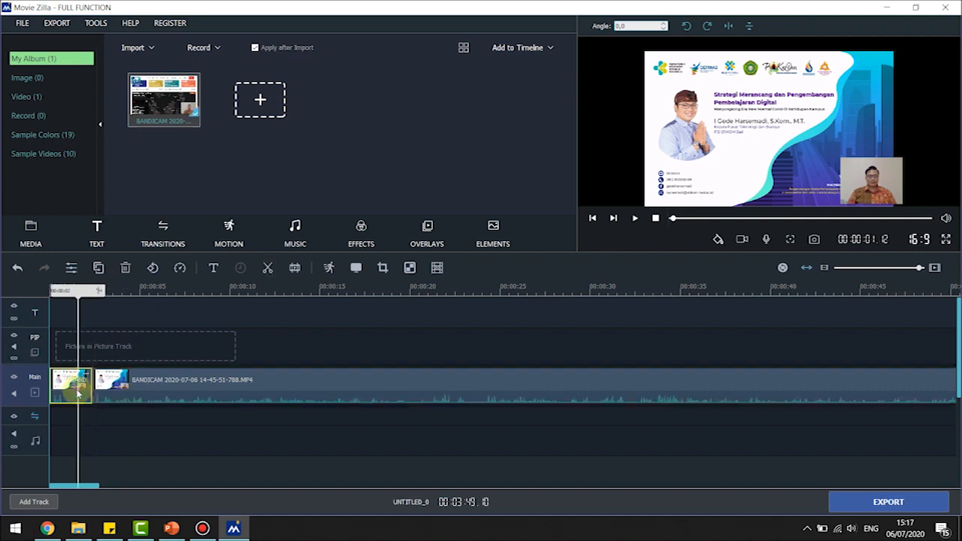
key("Delete")
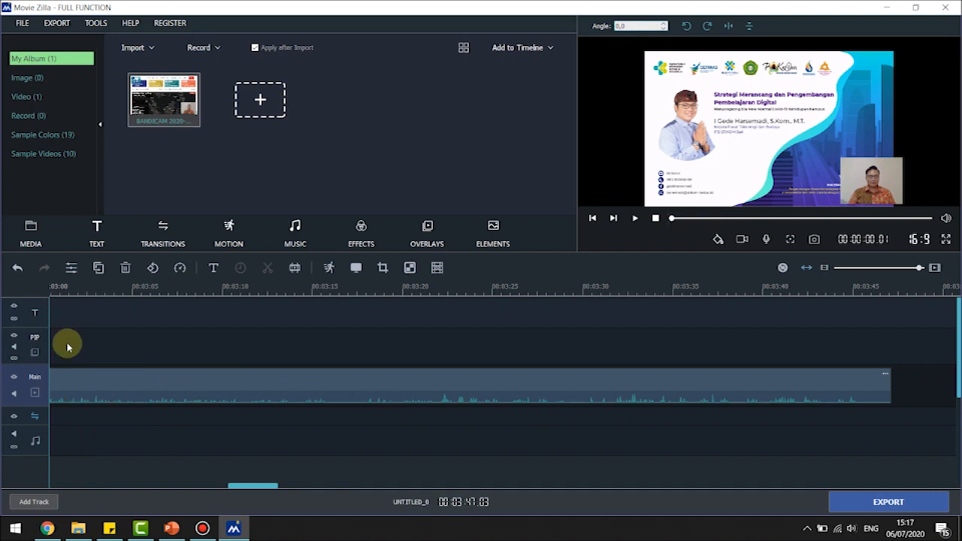
Play and skim through the trimmed video to find the transition out of the case statistics map slide
key("space")
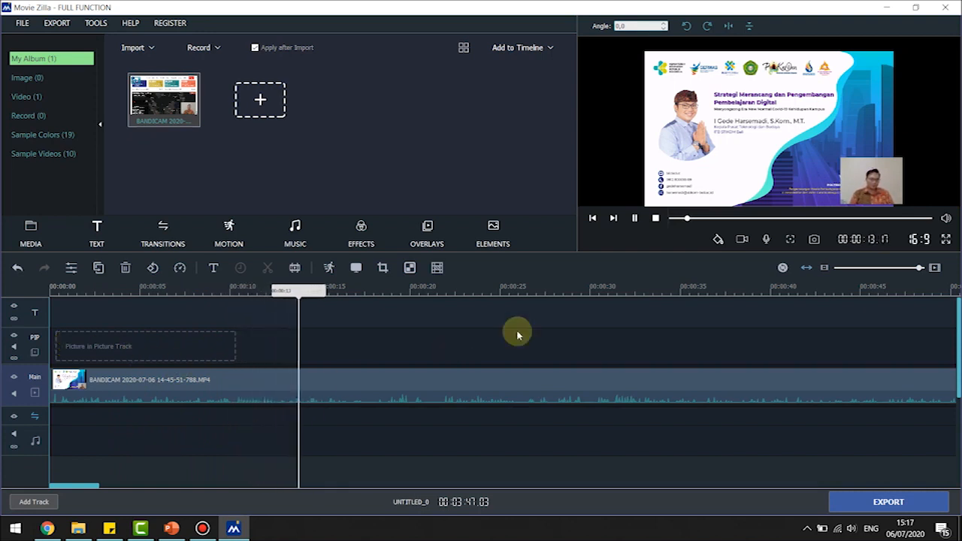
left_click_drag(339, 288, 504, 282)
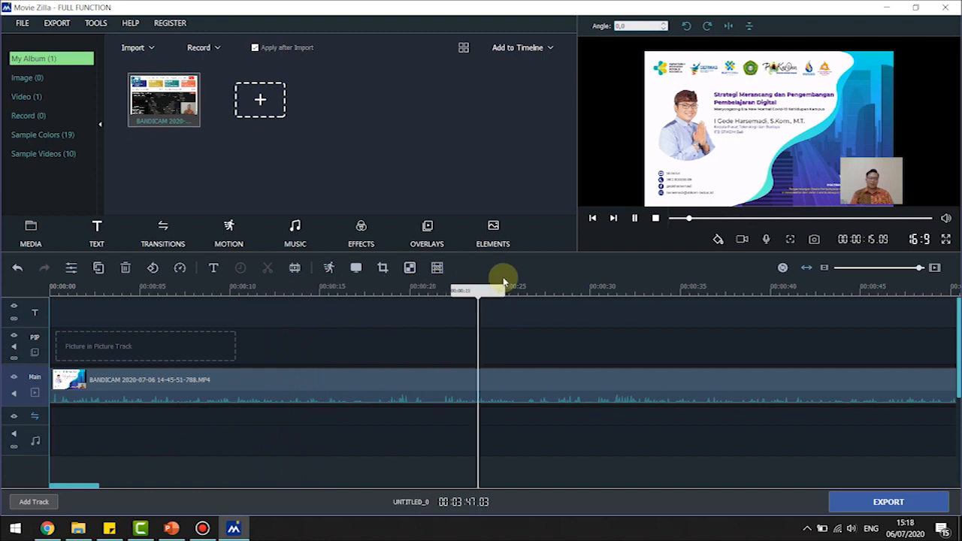
left_click_drag(679, 287, 757, 290)
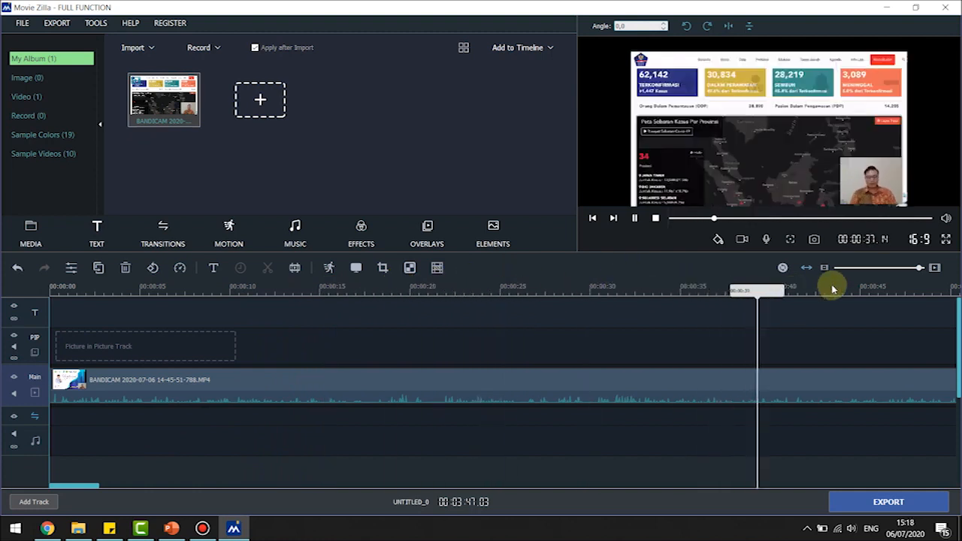
left_click(905, 288)
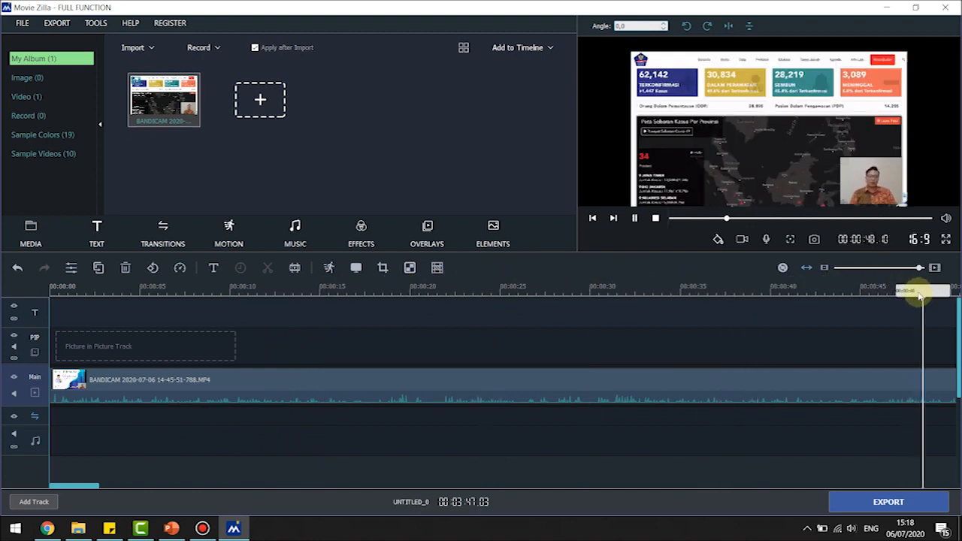
left_click(790, 218)
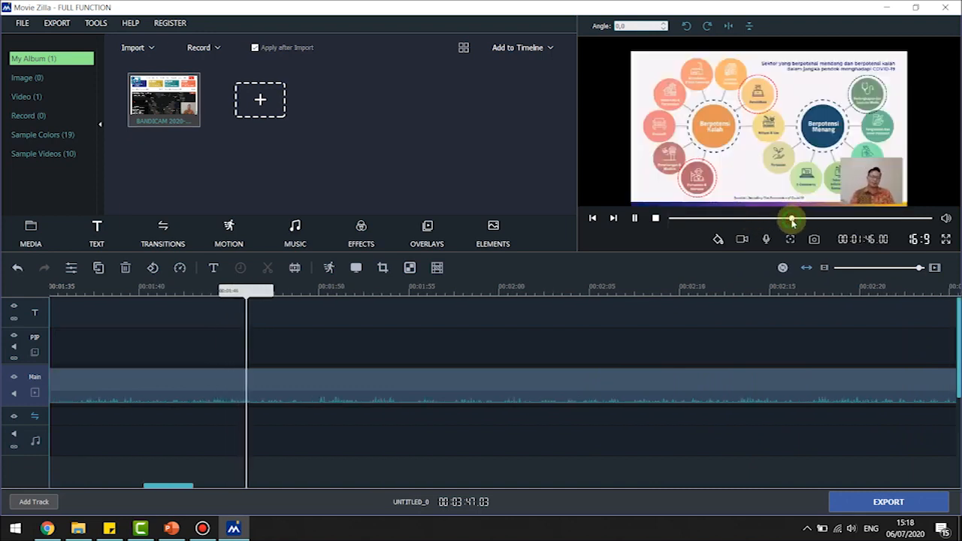
left_click(778, 219)
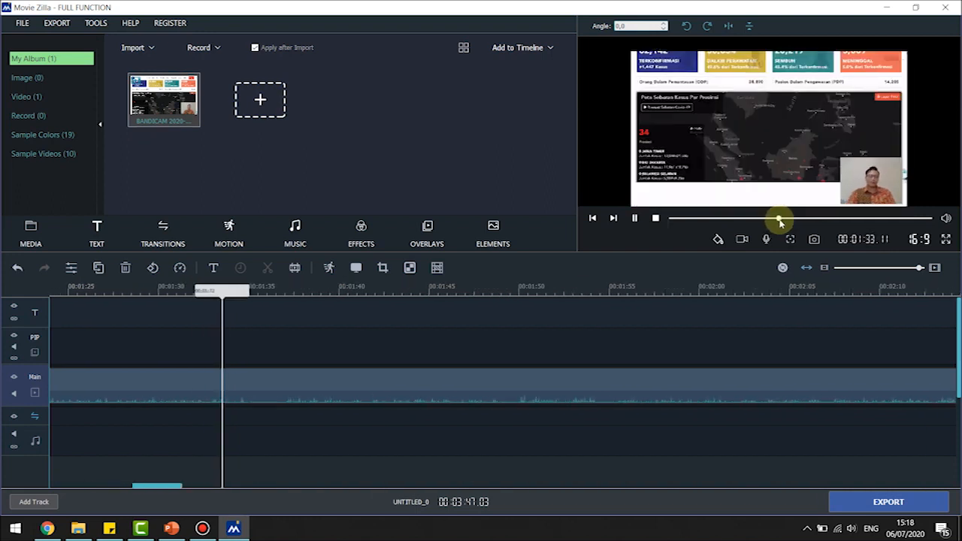
left_click(780, 220)
left_click(780, 219)
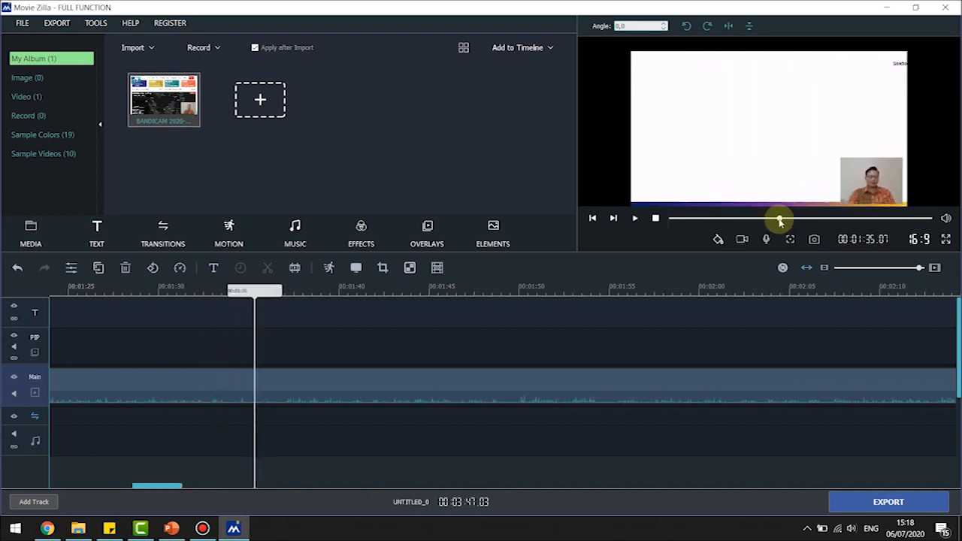
Split the clip at about 00:01:35, at the slide transition, and delete the part after the cut
left_click(252, 291)
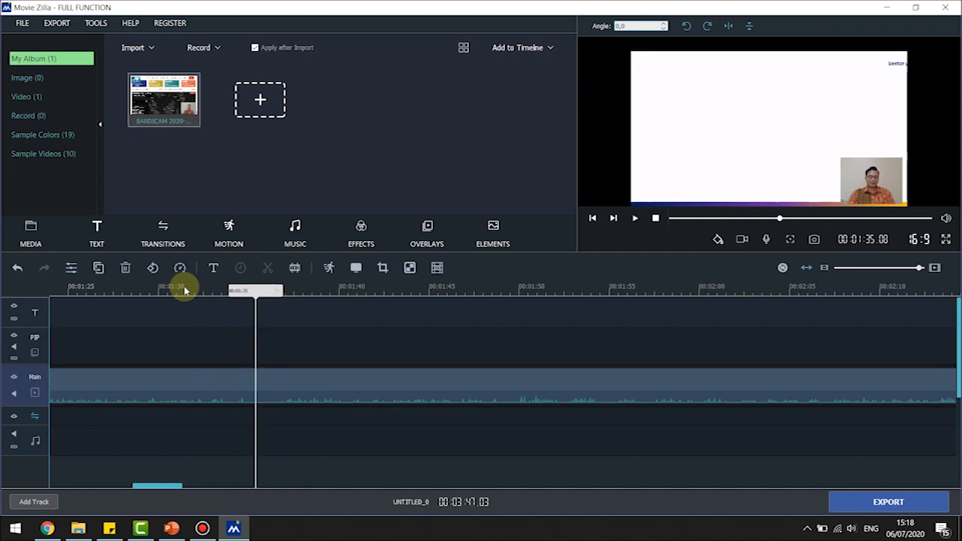
left_click(227, 408)
left_click(233, 388)
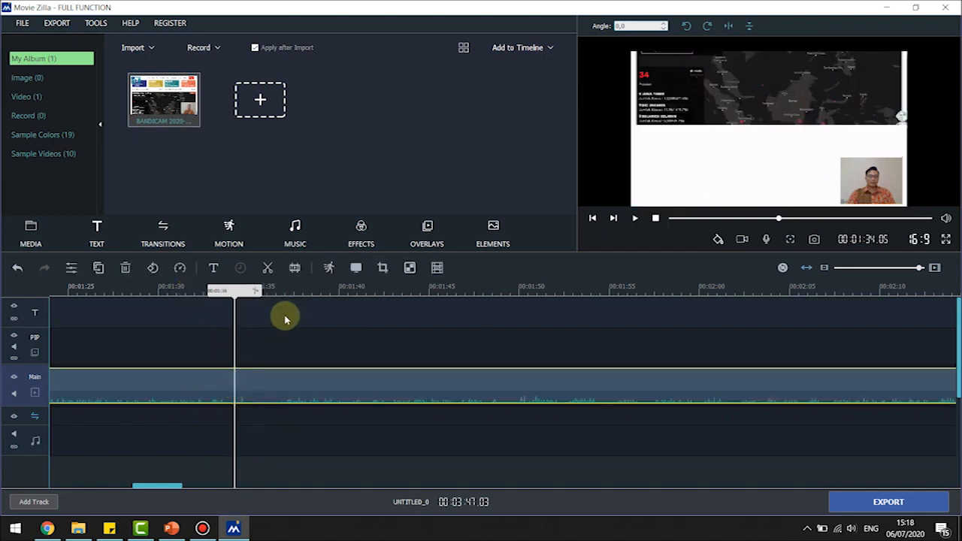
left_click_drag(244, 299, 253, 291)
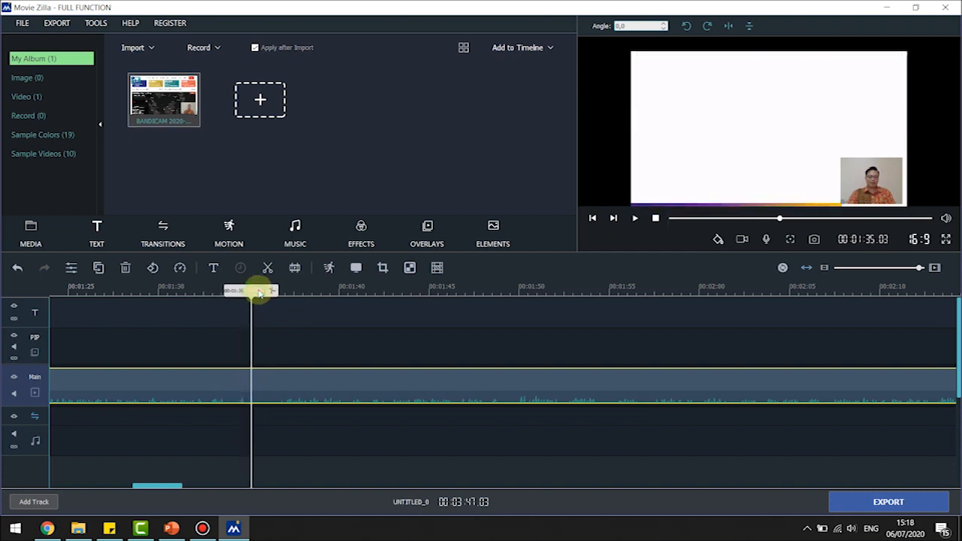
left_click(272, 291)
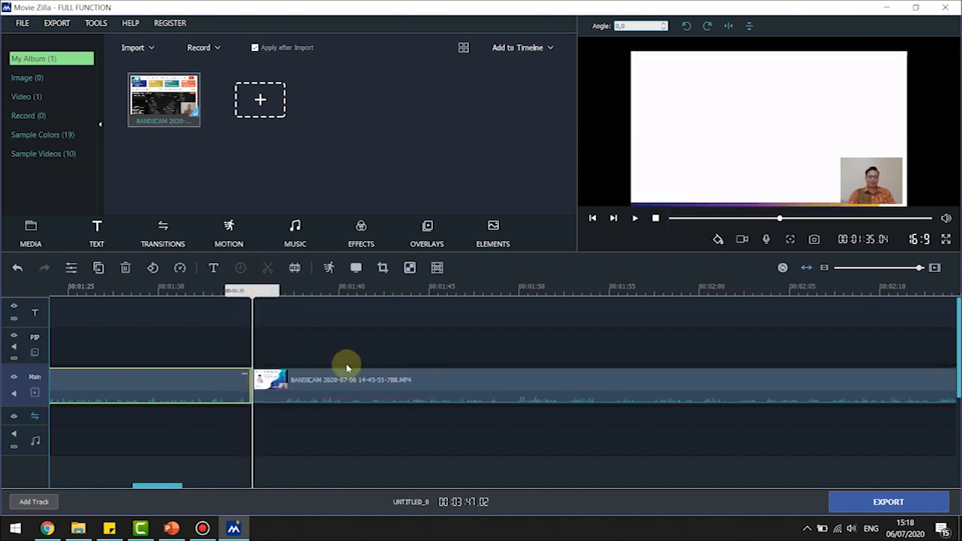
left_click(346, 387)
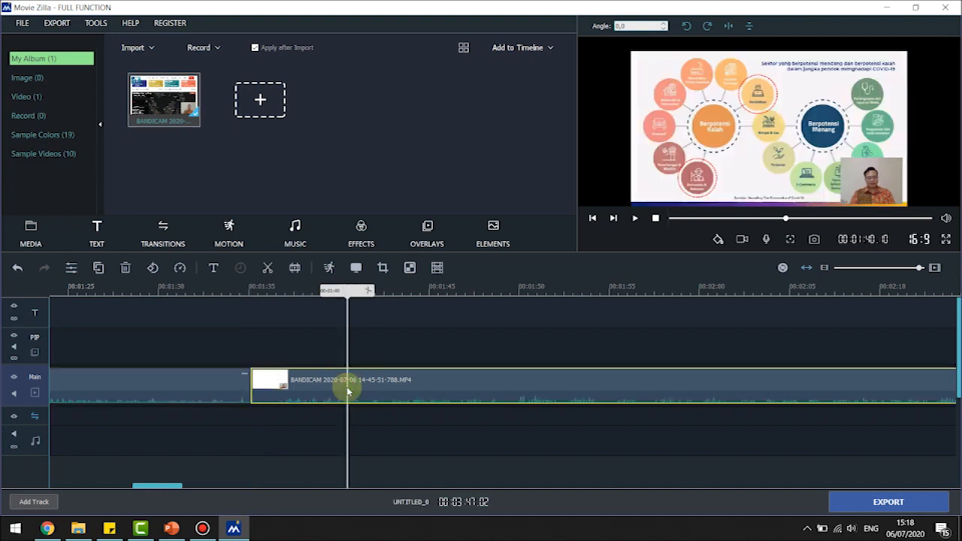
key("Delete")
left_click(146, 293)
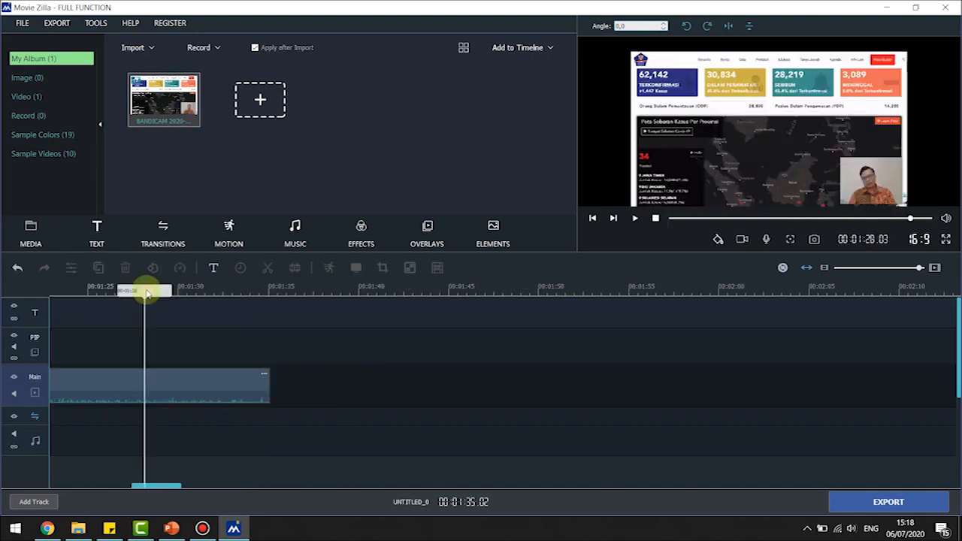
Play a moment of the trimmed video near its end, pause it and move playback back toward the opening slide
left_click(593, 219)
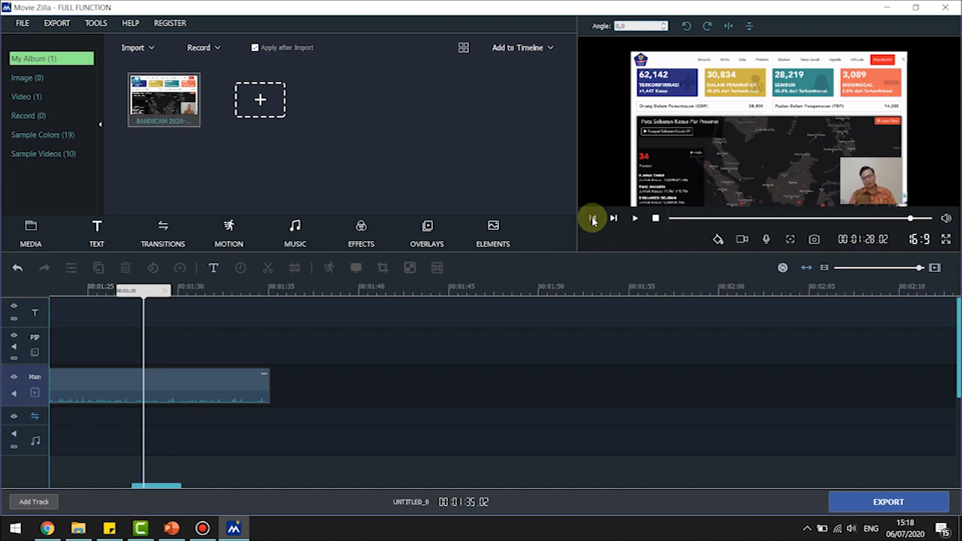
key("space")
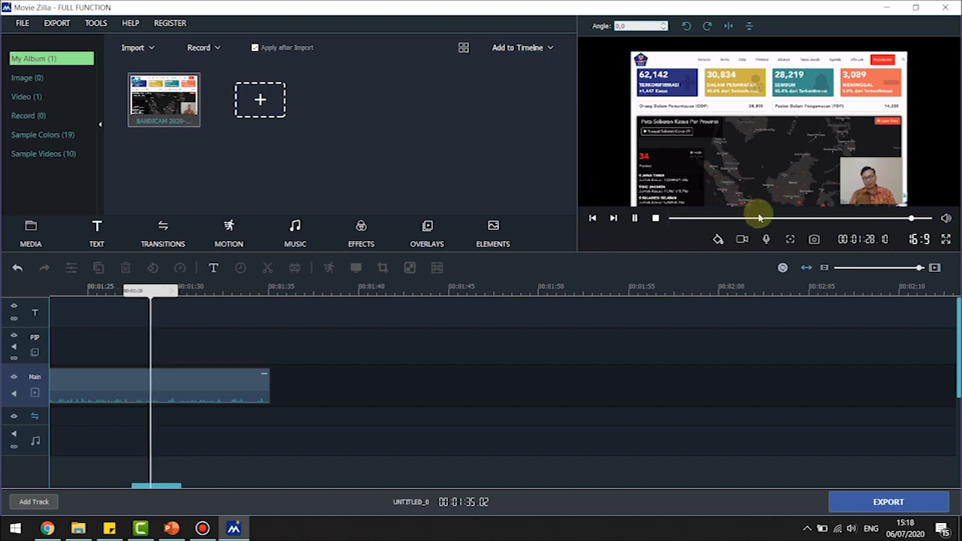
key("space")
left_click_drag(699, 218, 657, 224)
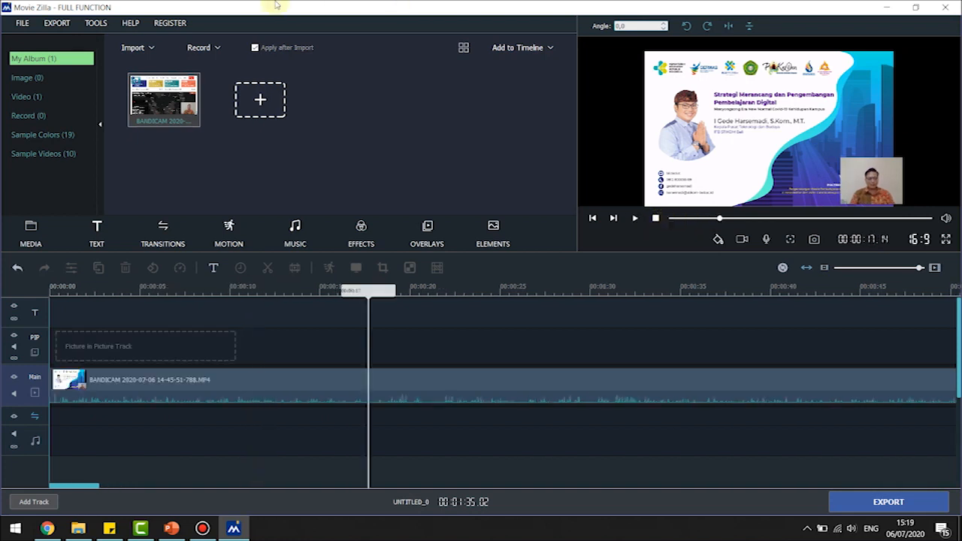
Open the export settings, look through the Device, YouTube and Vimeo targets, and choose local export as MP4
left_click(60, 24)
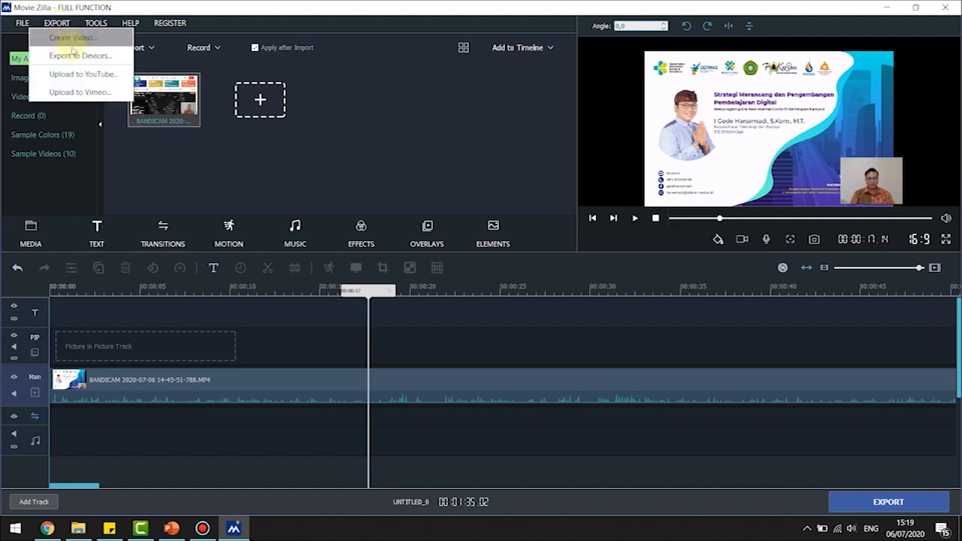
left_click(74, 56)
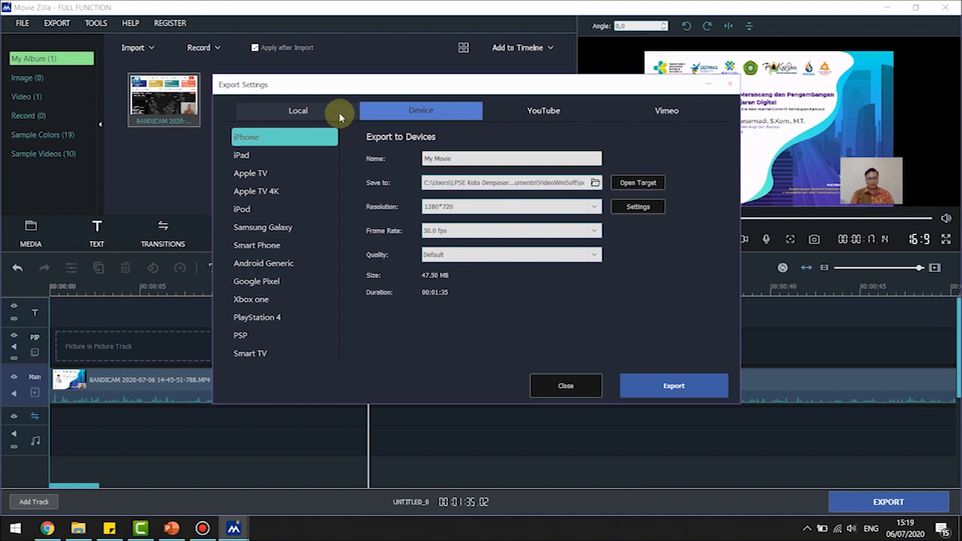
left_click(339, 113)
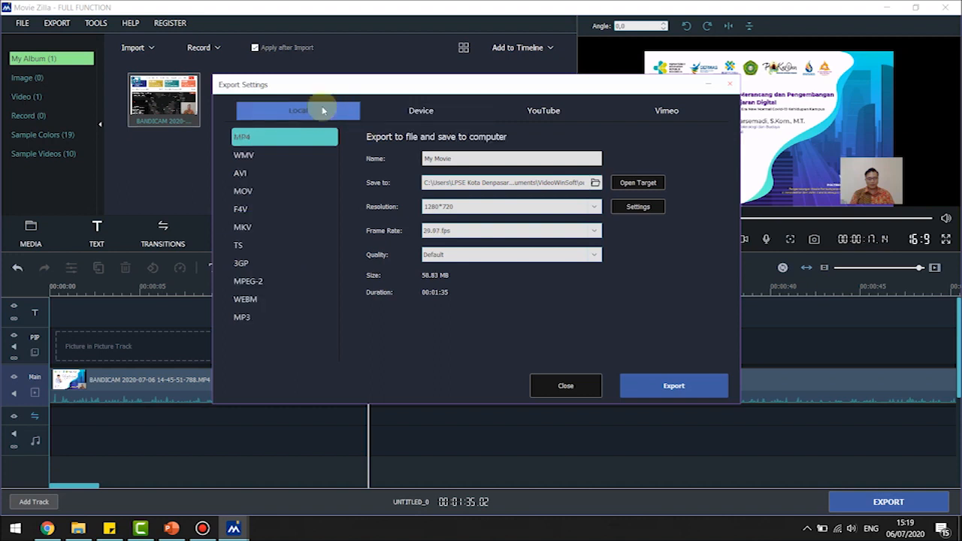
left_click(410, 115)
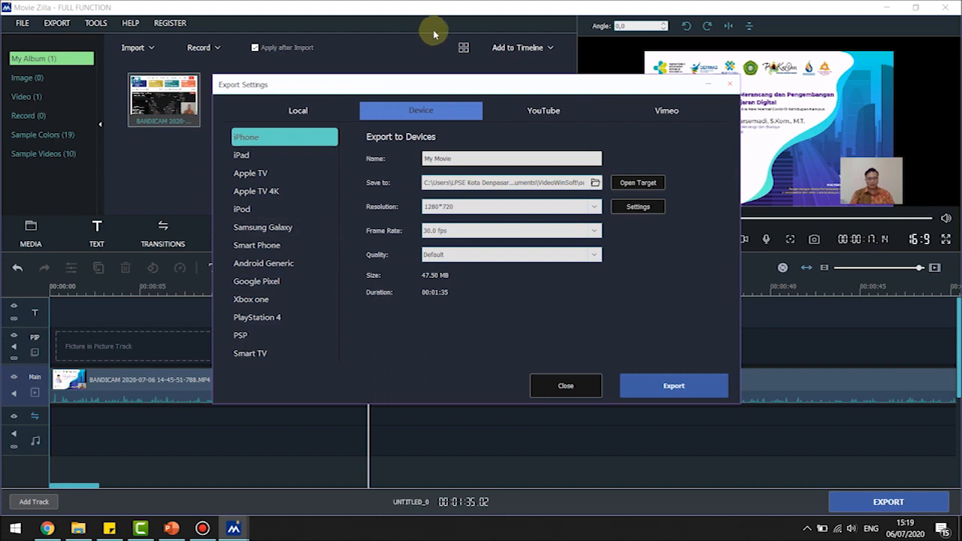
left_click(556, 119)
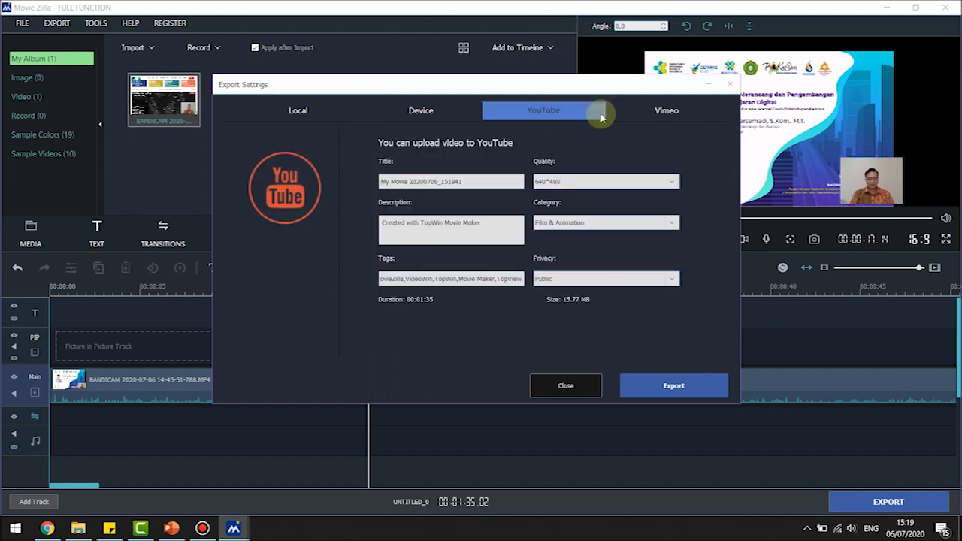
left_click(661, 113)
left_click(296, 111)
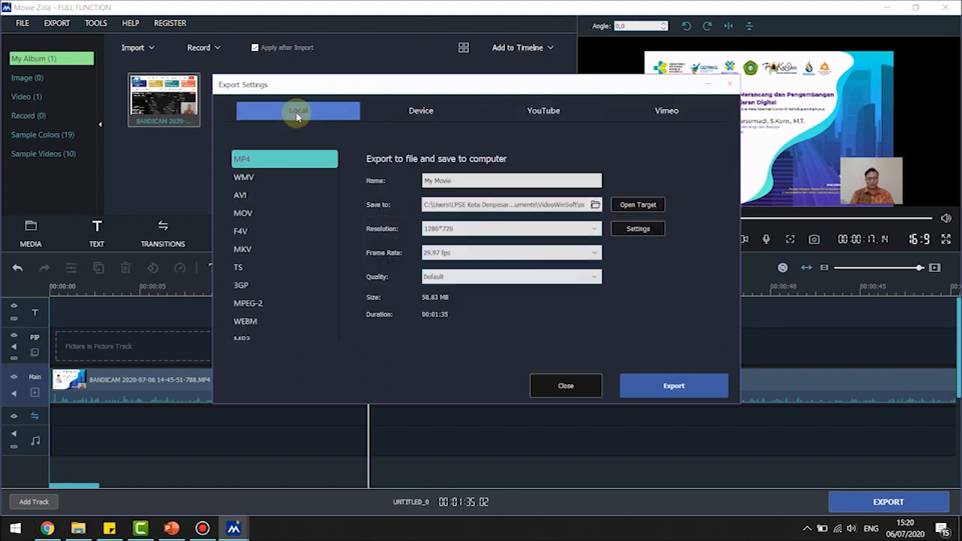
Name the exported video Contoh Movie 01 and set its destination to the Bandicam folder in Documents
left_click_drag(461, 180, 349, 158)
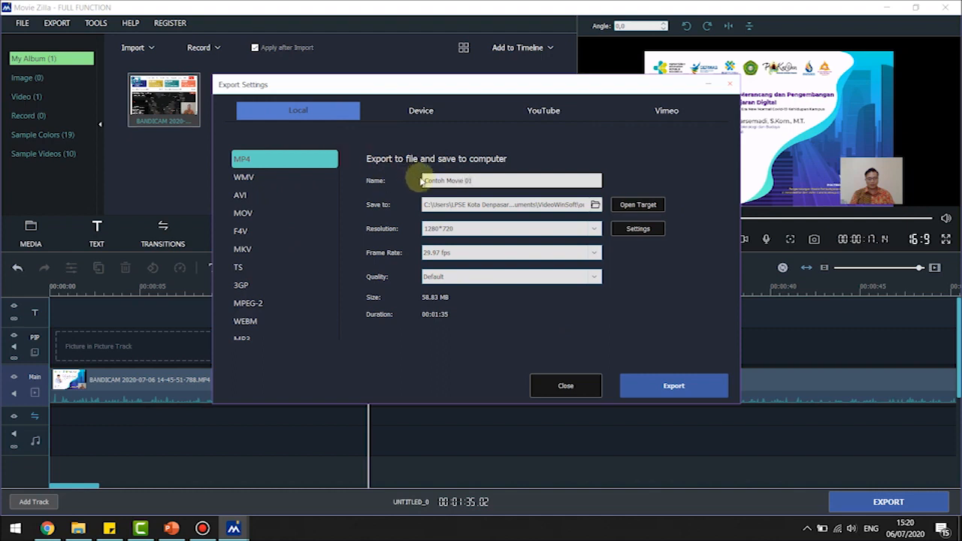
left_click(595, 204)
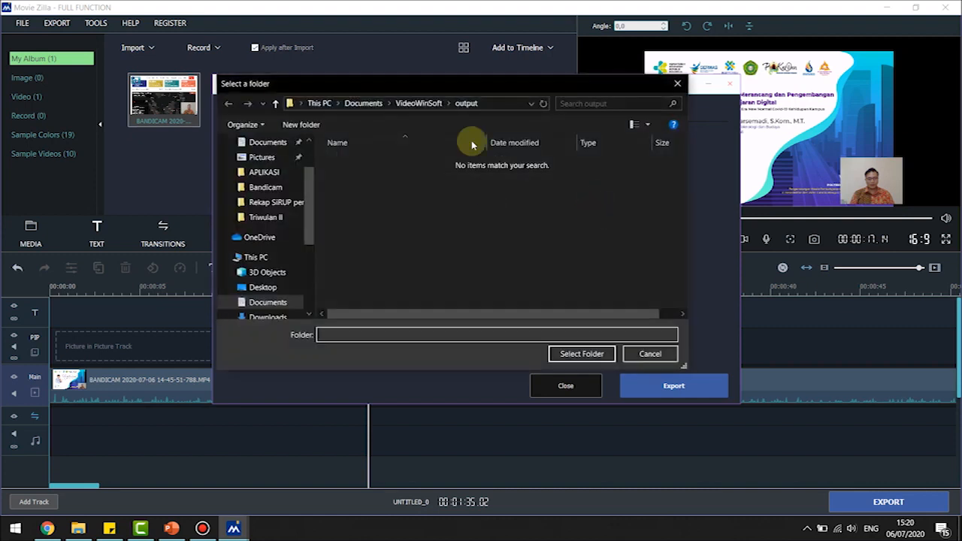
left_click(363, 104)
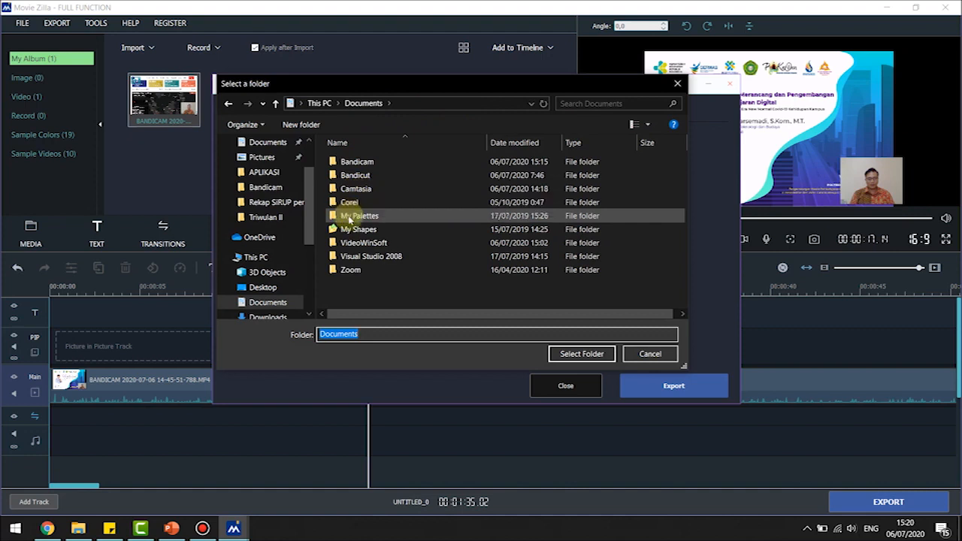
double_click(354, 162)
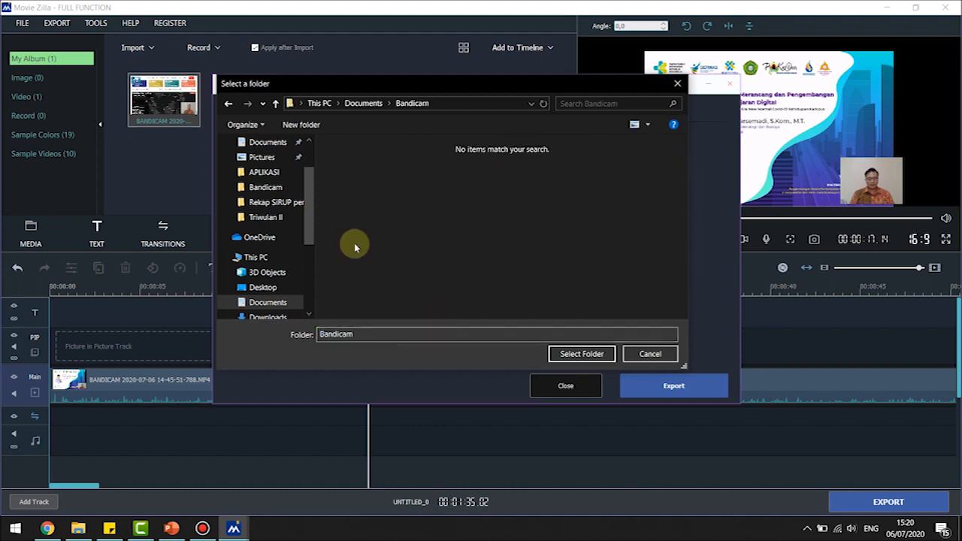
left_click(594, 354)
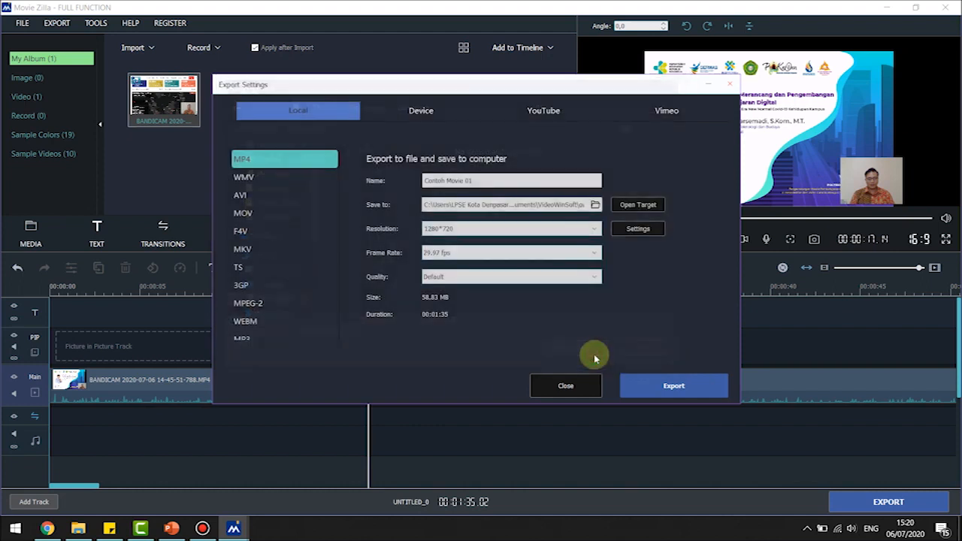
Choose Default quality and the 1280*720 resolution for the MP4 export
left_click(462, 278)
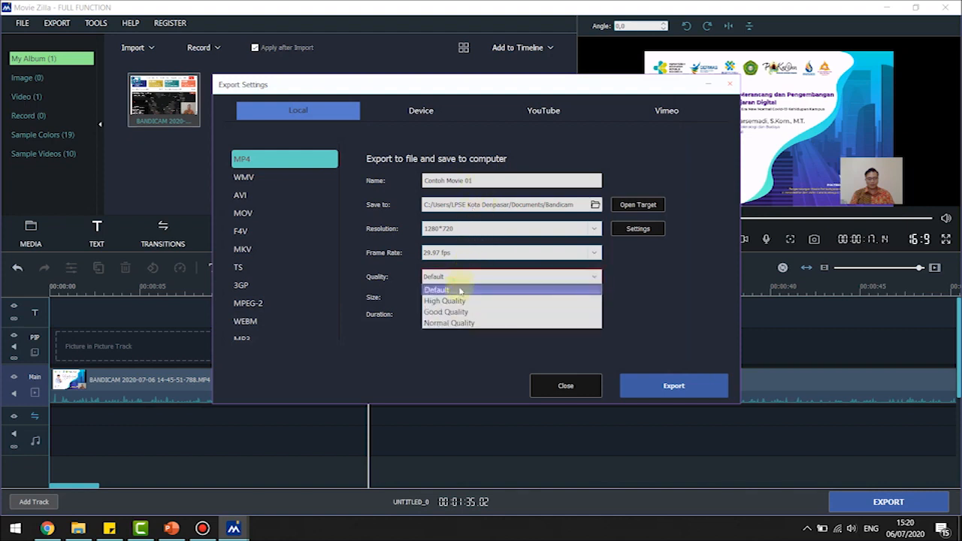
left_click(458, 292)
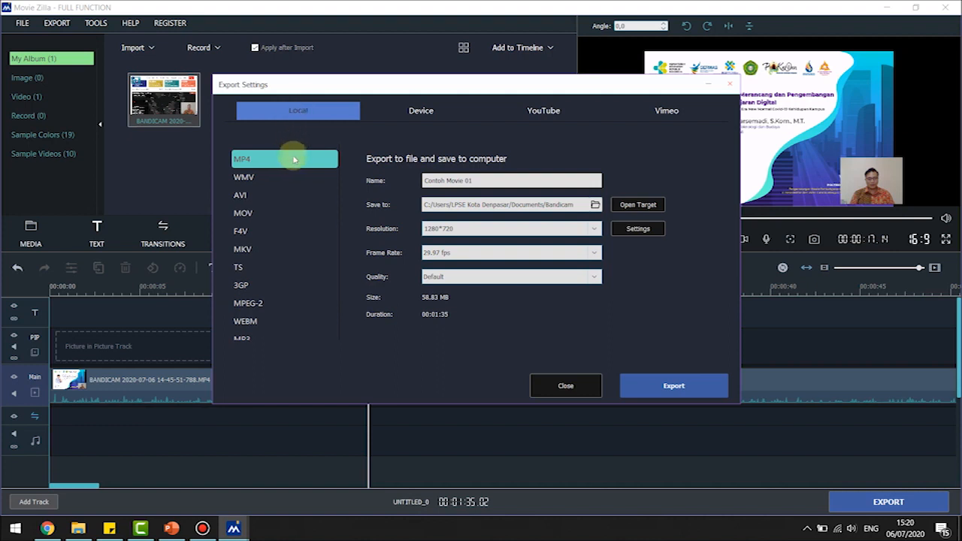
left_click_drag(474, 182, 405, 179)
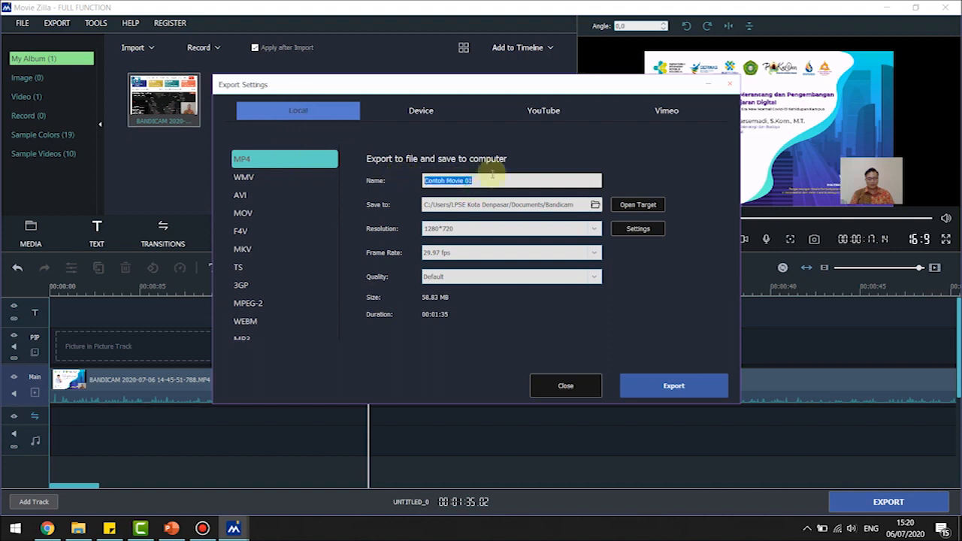
left_click(592, 228)
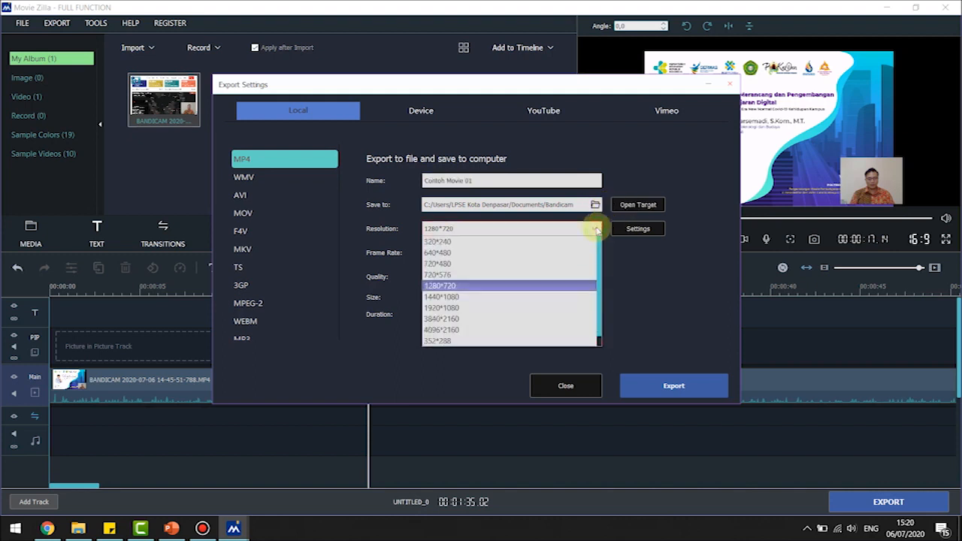
left_click(537, 286)
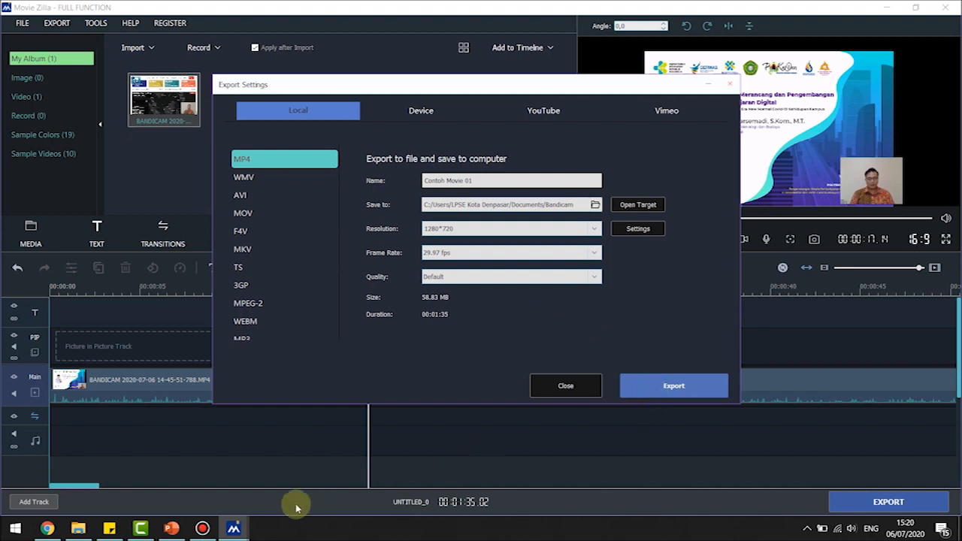
Start exporting the video, minimise the Bandicam recorder window, and move the export progress window aside
left_click(205, 530)
mouse_move(206, 531)
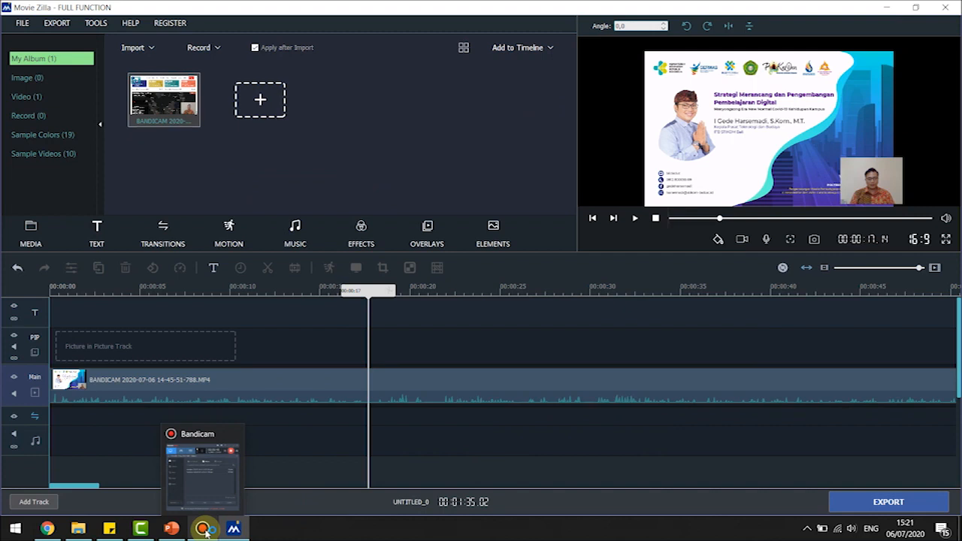
left_click(206, 530)
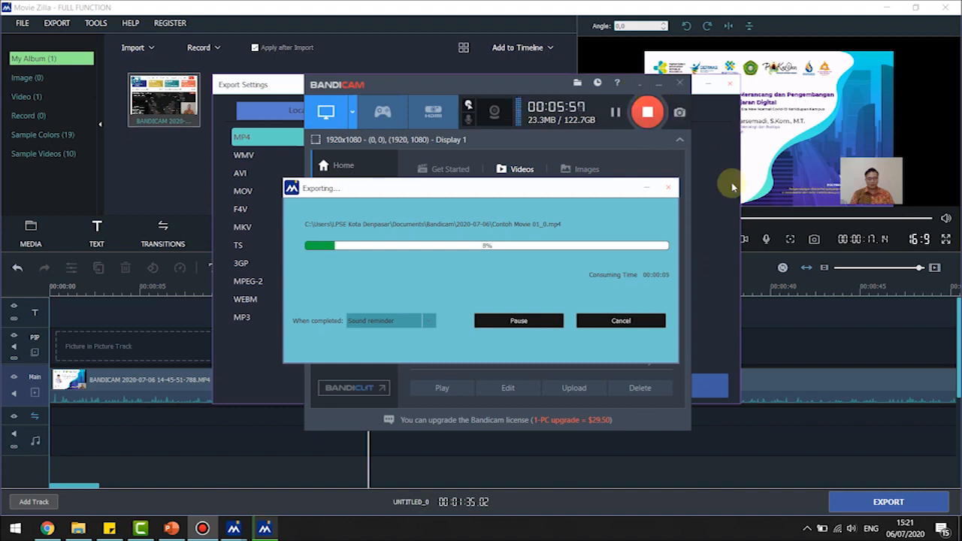
left_click(656, 83)
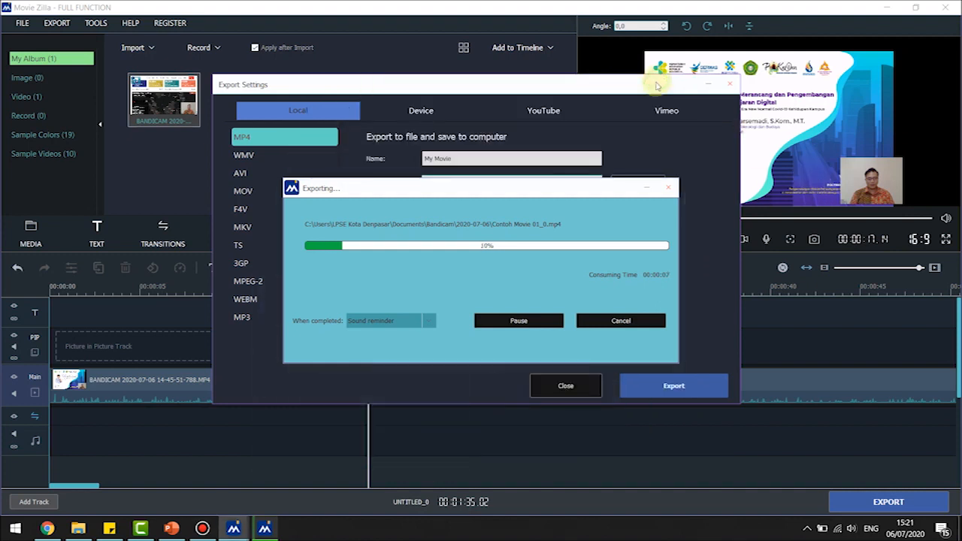
left_click_drag(503, 187, 614, 181)
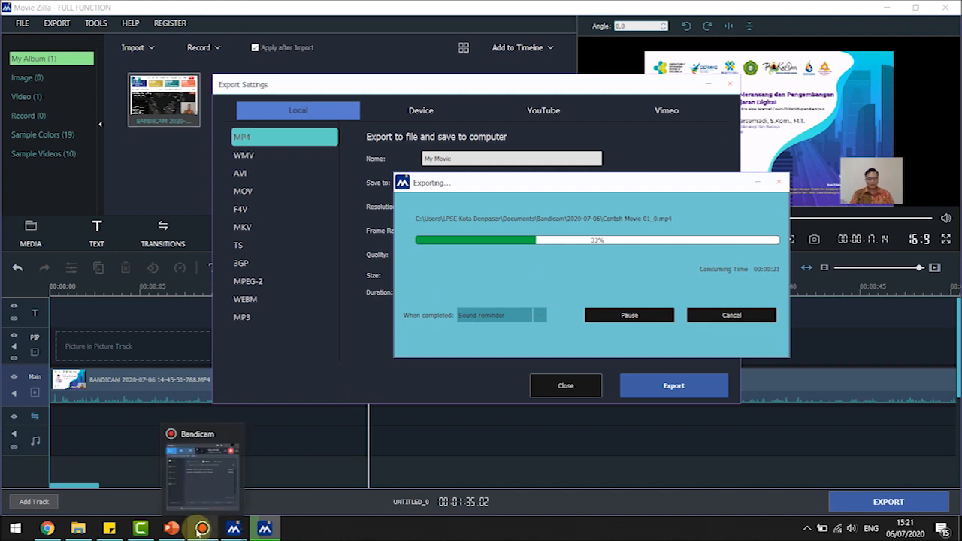
Switch to Bandicam, pause its recording while the export runs, and resume it once the export is complete
left_click(199, 528)
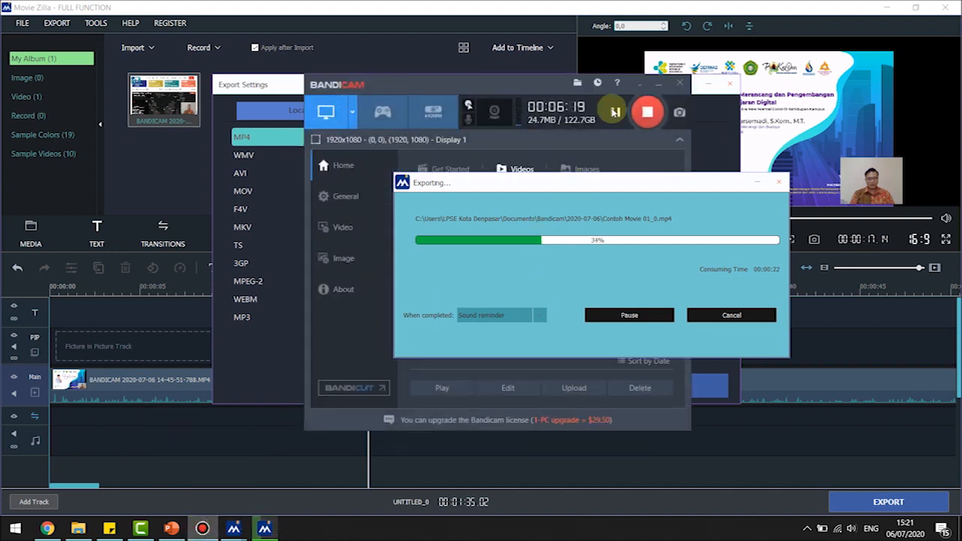
left_click(616, 112)
left_click(615, 112)
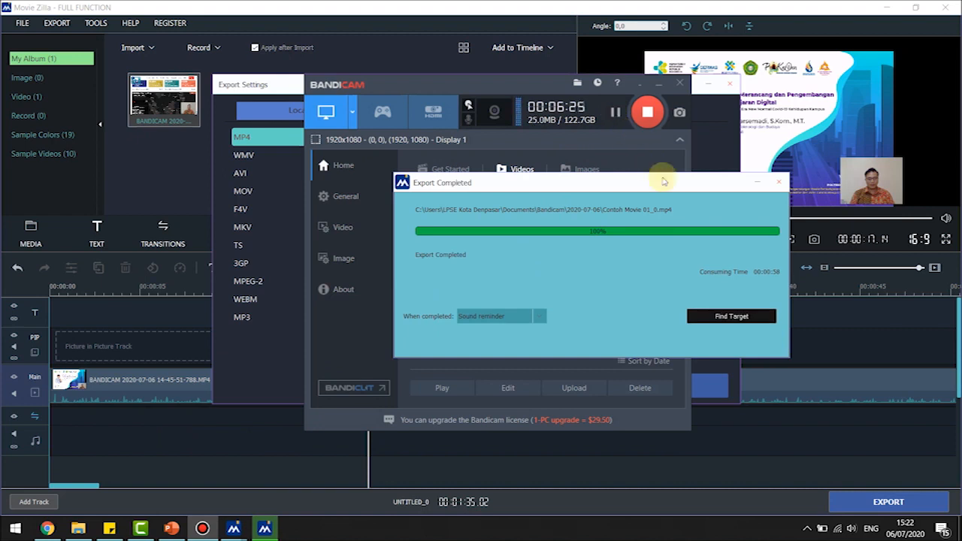
Find the exported file in File Explorer and check where its 2020-07-06 folder sits inside the Bandicam folder
left_click(741, 319)
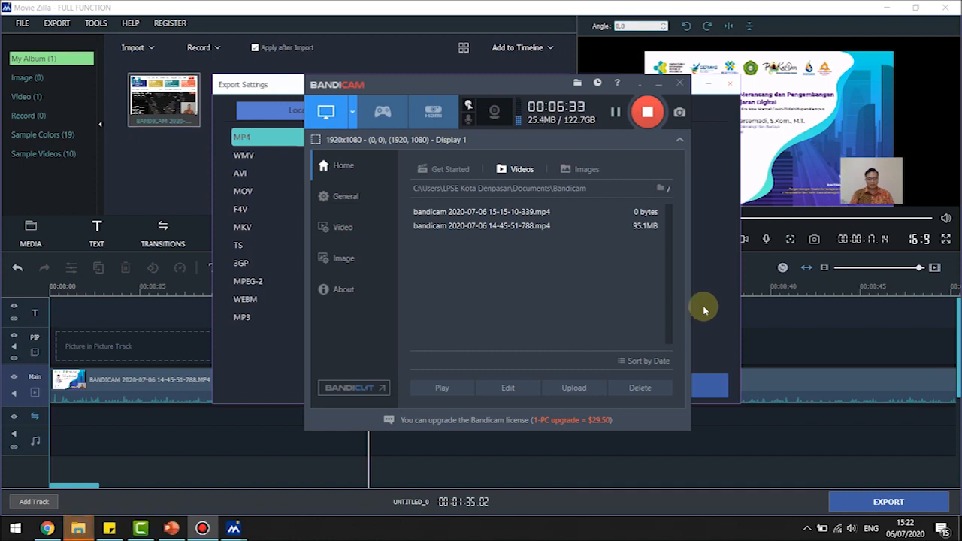
mouse_move(79, 526)
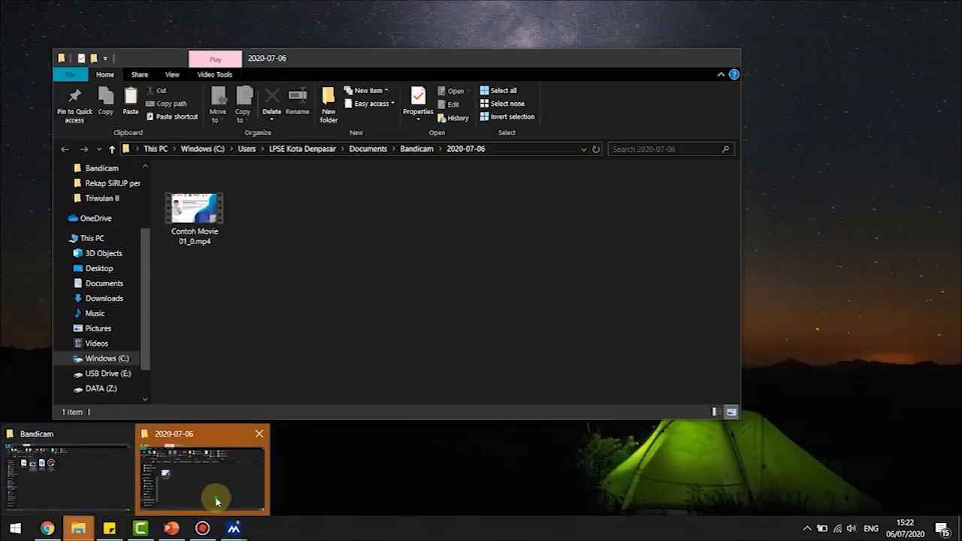
left_click(215, 507)
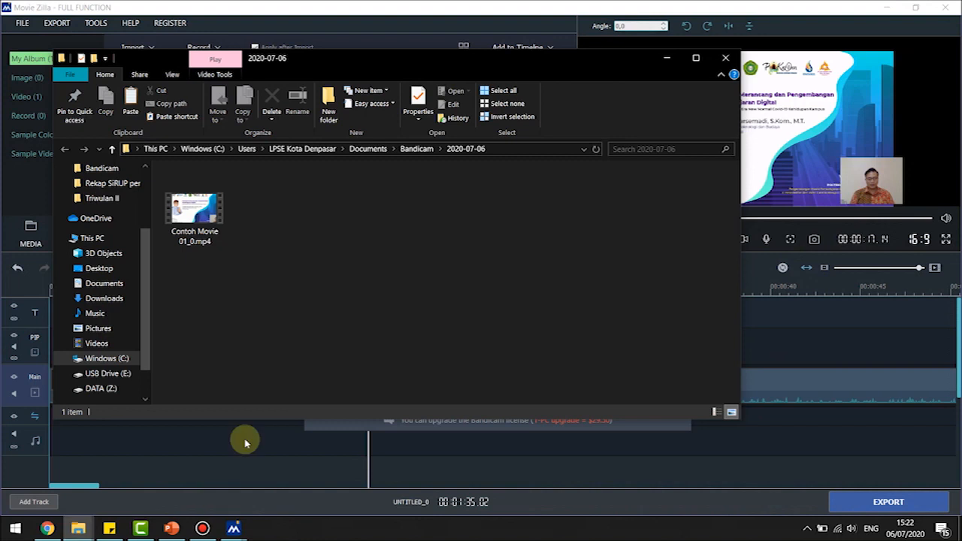
left_click(418, 150)
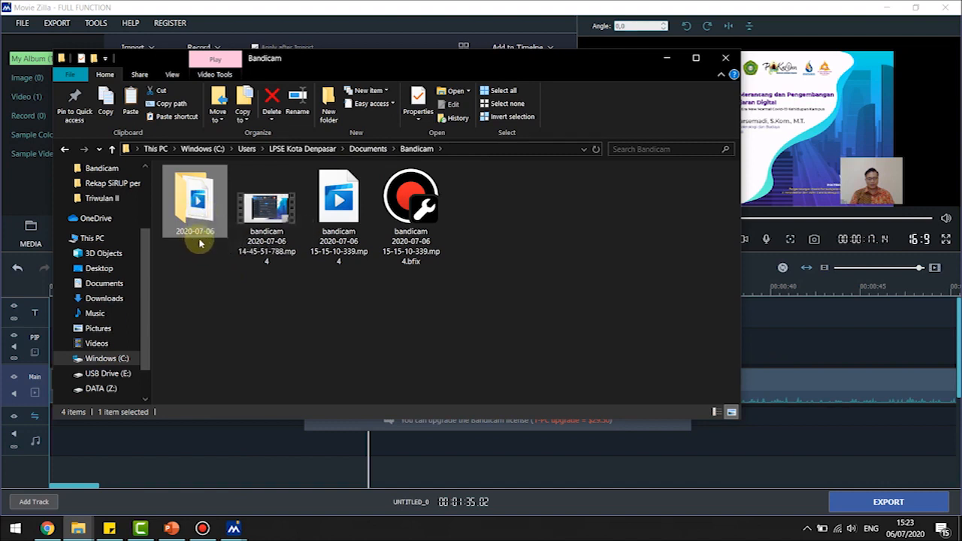
double_click(198, 198)
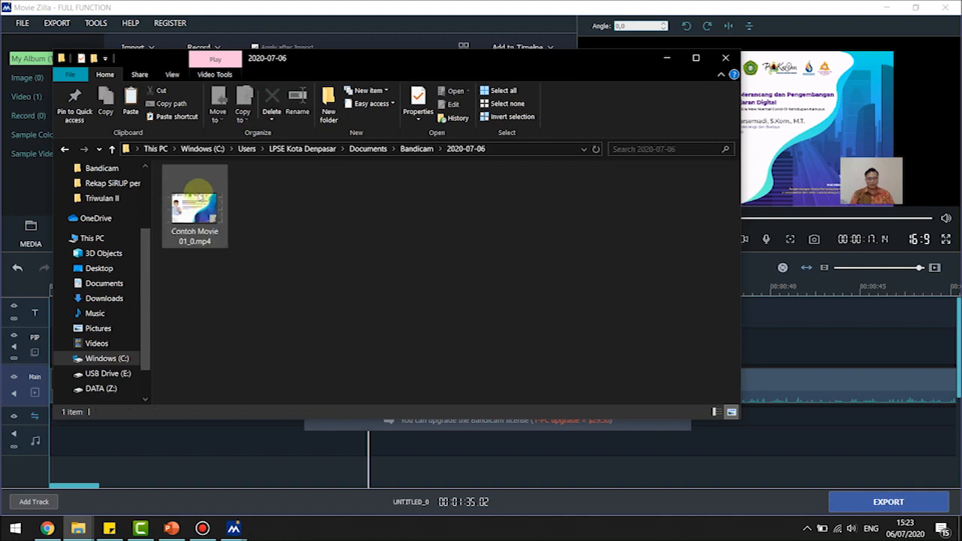
Play Contoh Movie 01_0.mp4, skip close to its end to check the trimmed ending, and close the video player
left_click(198, 188)
double_click(197, 193)
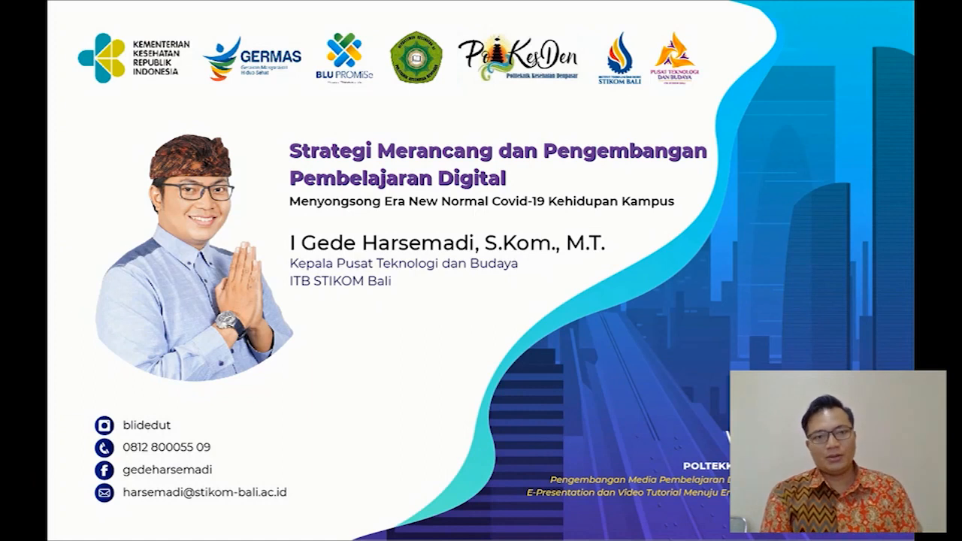
mouse_move(398, 399)
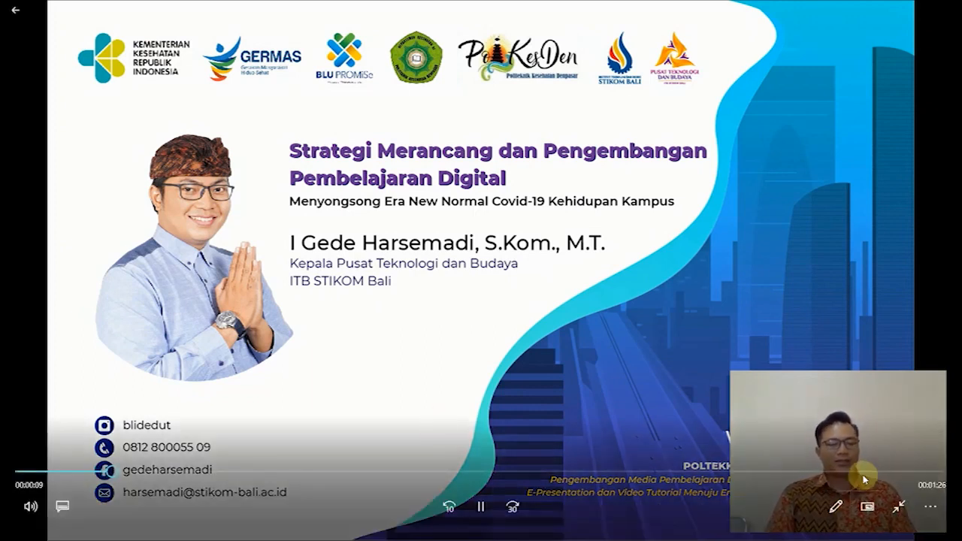
left_click(867, 471)
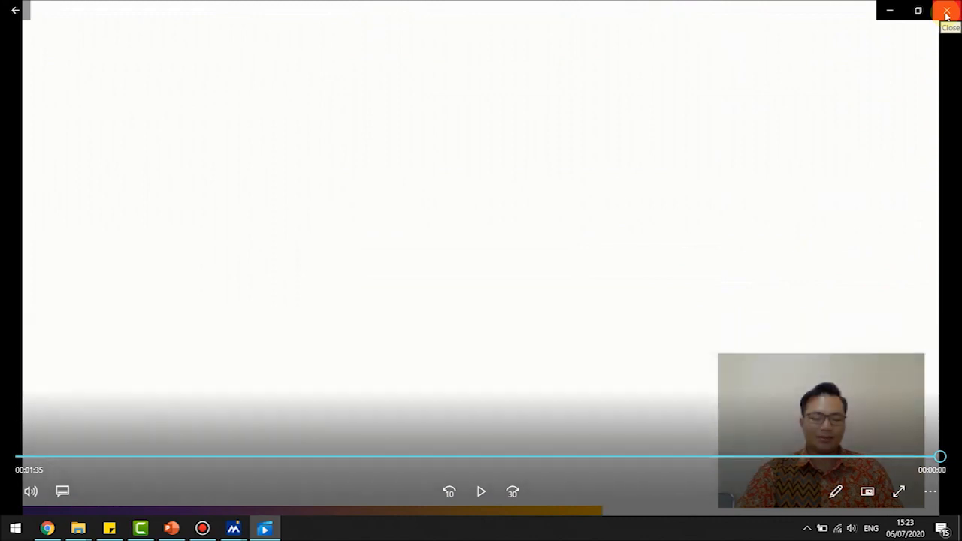
left_click(946, 12)
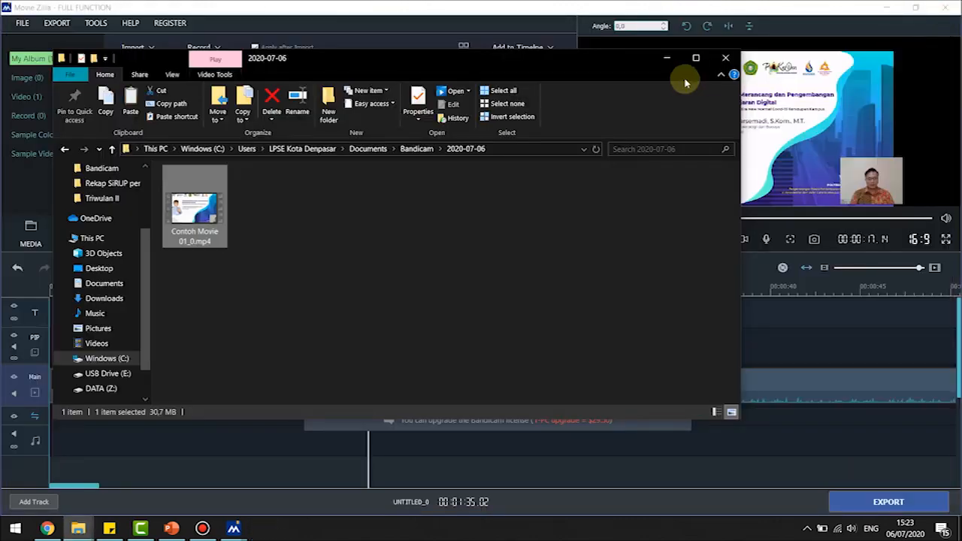
left_click(333, 213)
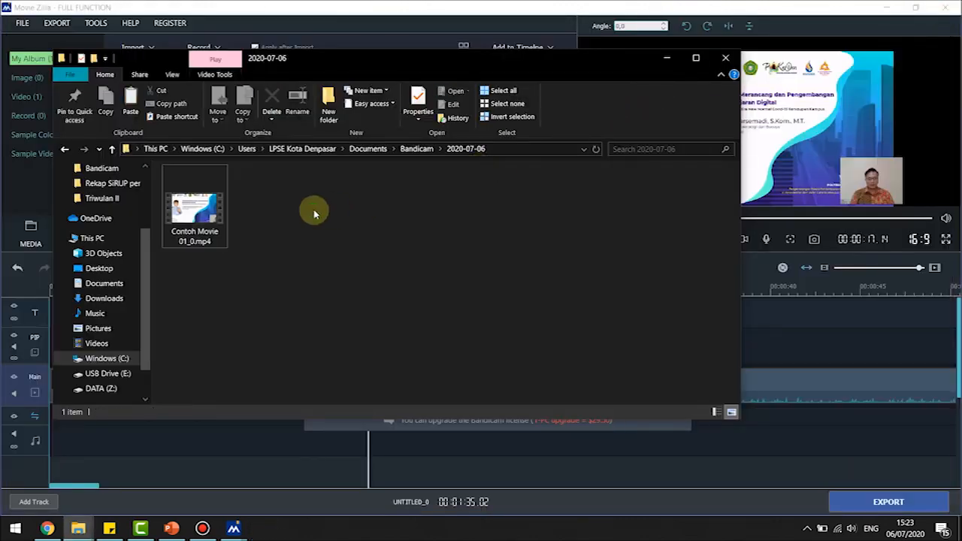
Switch to Bandicam, move its recorder window higher on the desktop to review its video list, and minimise it
left_click(201, 529)
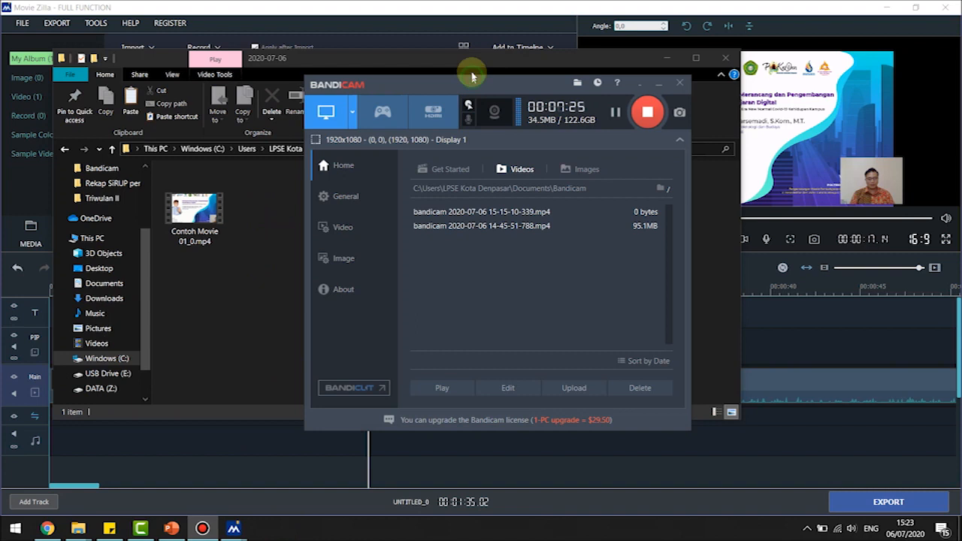
left_click_drag(471, 77, 458, 34)
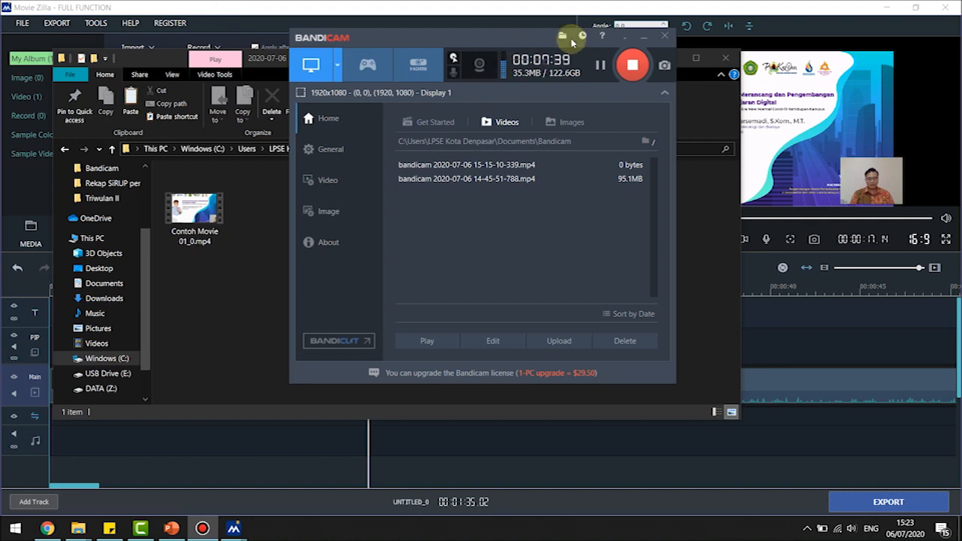
left_click(642, 38)
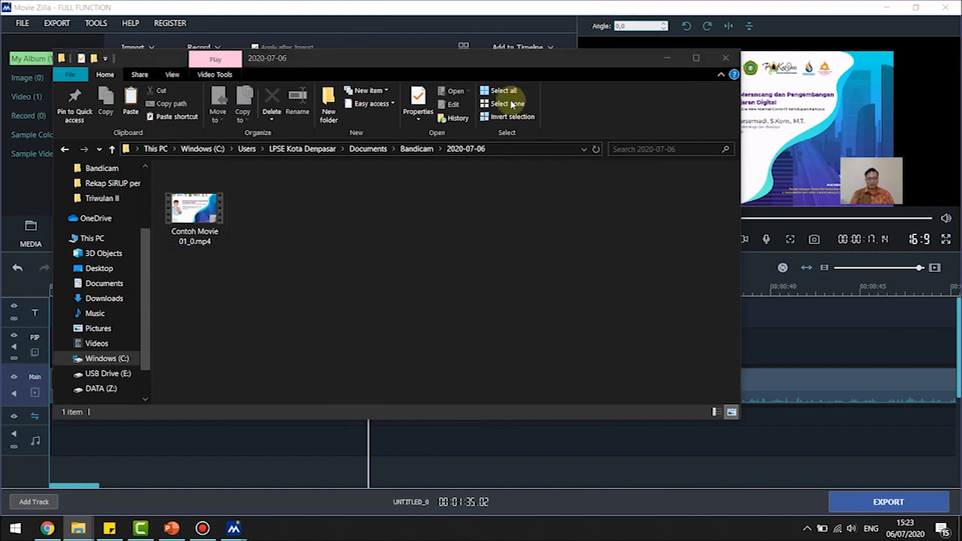
Clear away the 2020-07-06 folder window and the Export Settings dialog, and move the timeline playhead to about 35 seconds
left_click(665, 60)
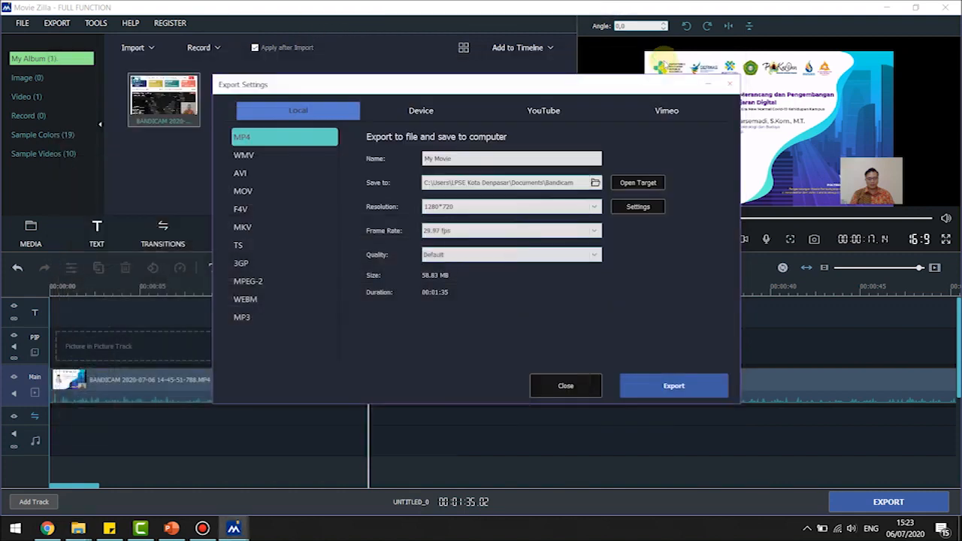
left_click(586, 394)
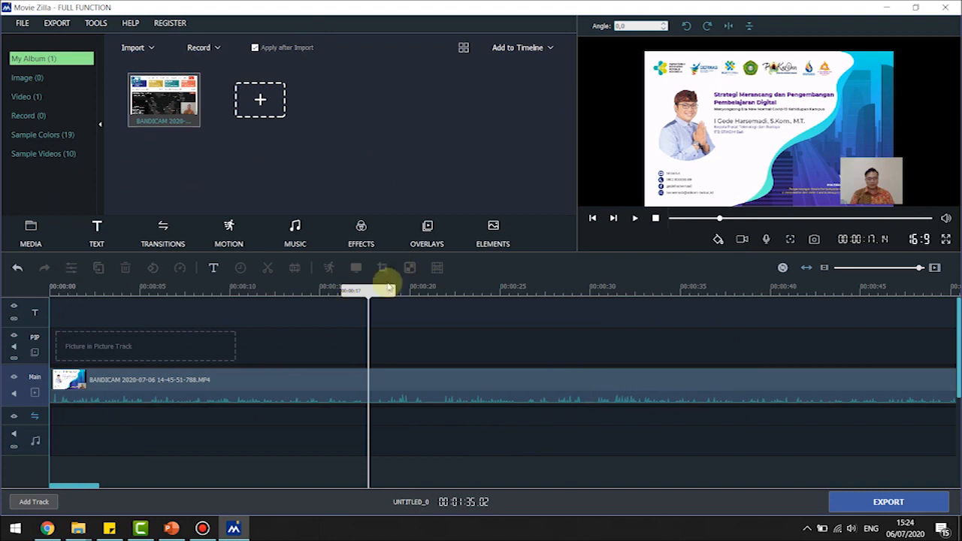
left_click_drag(382, 294, 699, 313)
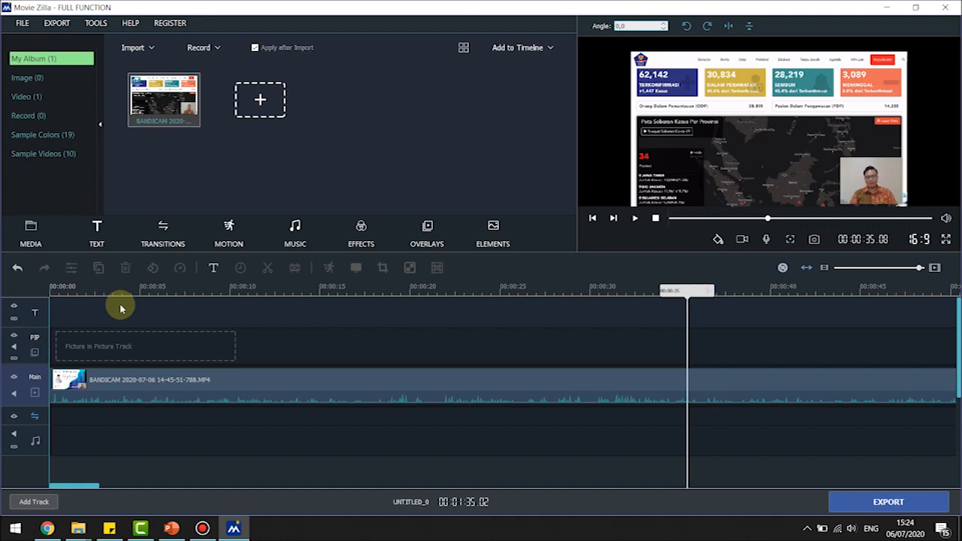
Switch to the Bandicam folder in File Explorer to review the recording files, and minimise its window
mouse_move(87, 530)
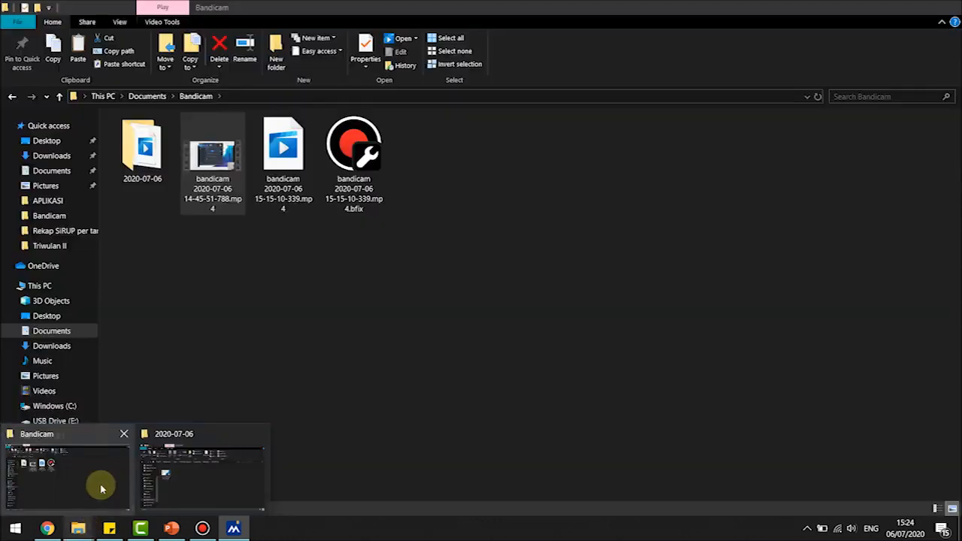
left_click(97, 488)
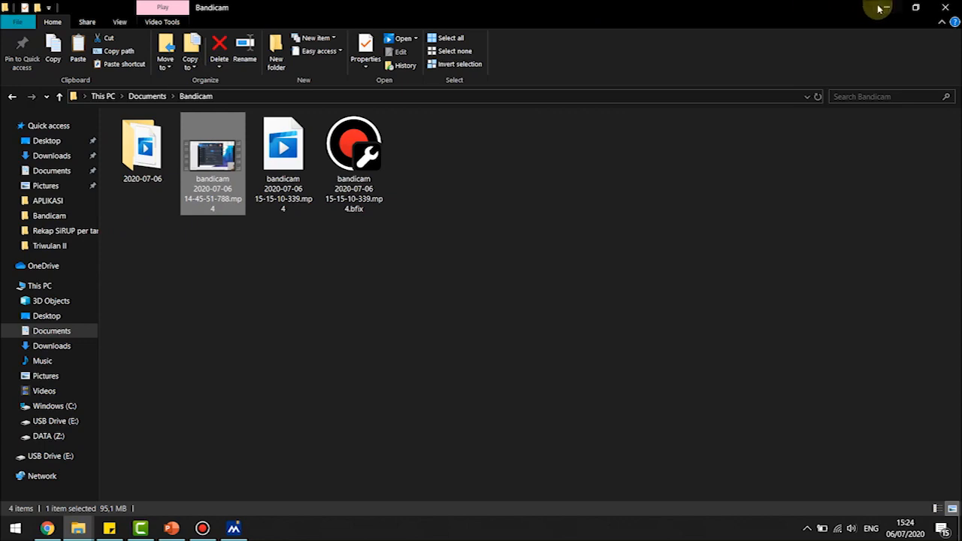
left_click(885, 8)
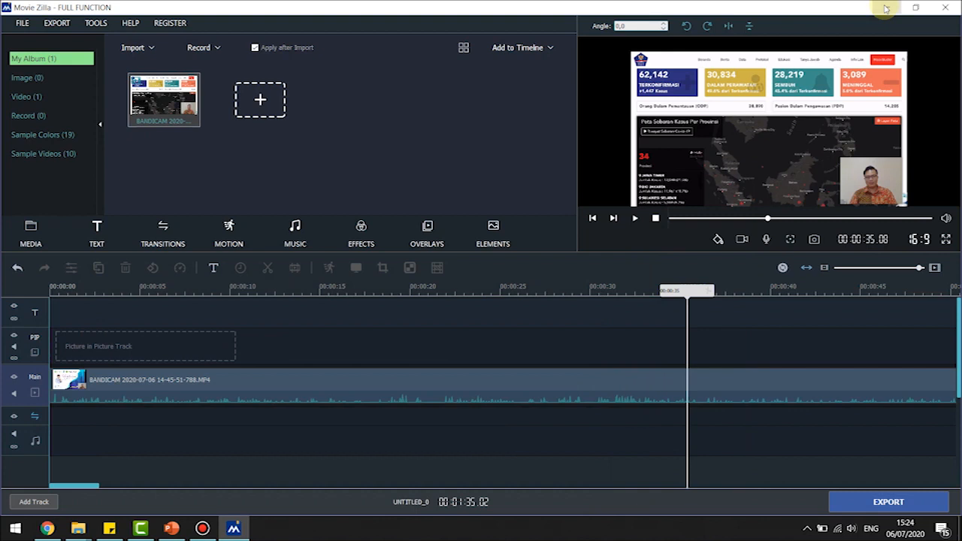
Minimise Movie Zilla and the PowerPoint presentation to clear the desktop, and bring up the Bandicam recorder
left_click(885, 8)
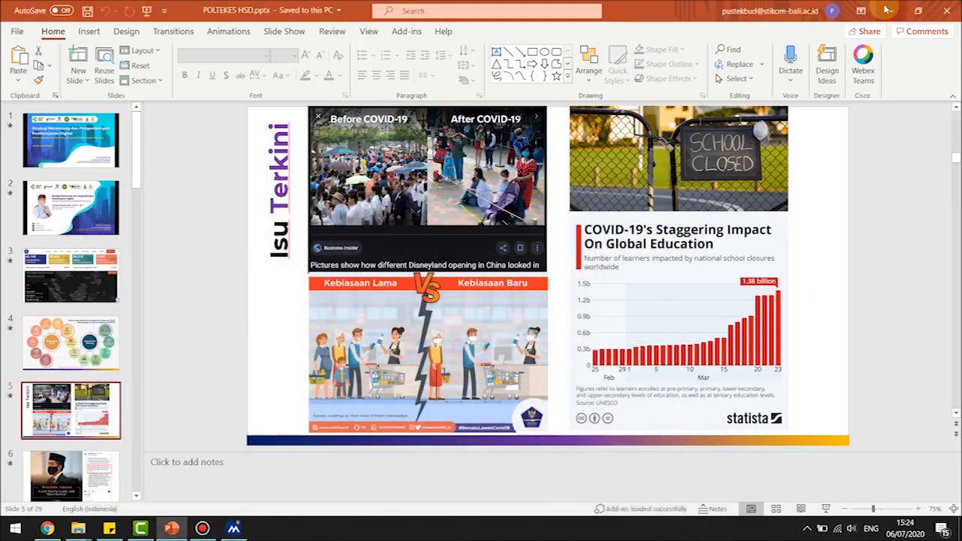
left_click(893, 11)
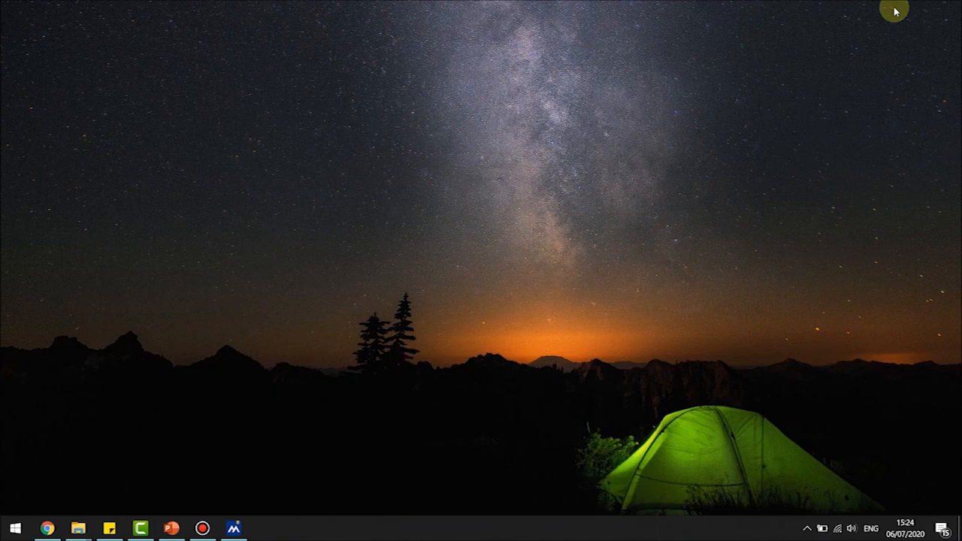
left_click(202, 528)
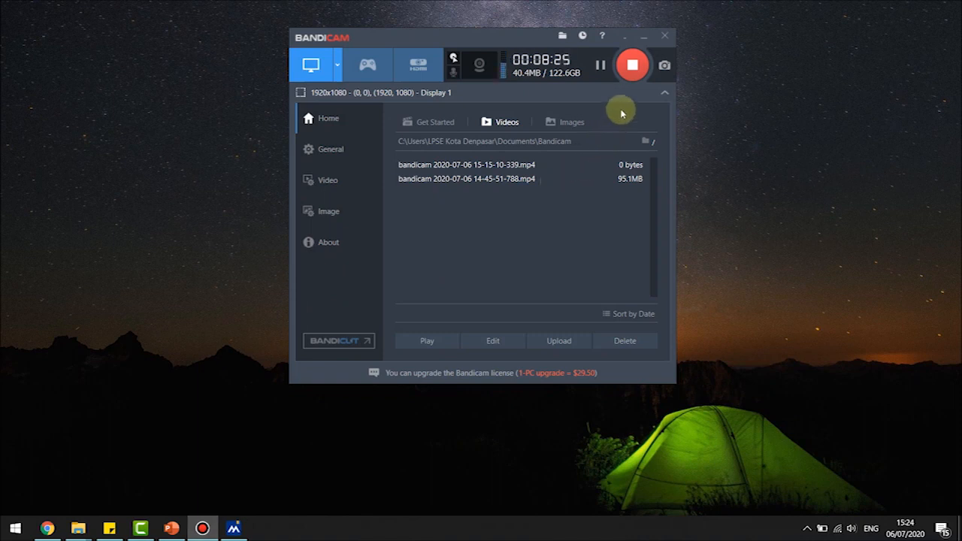